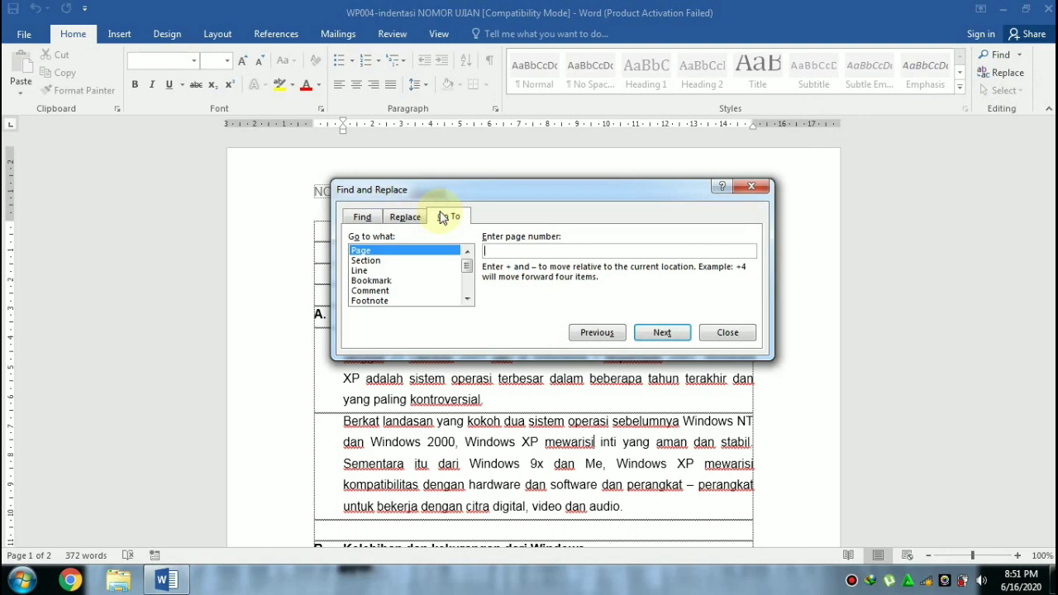
pyautogui.click(364, 216)
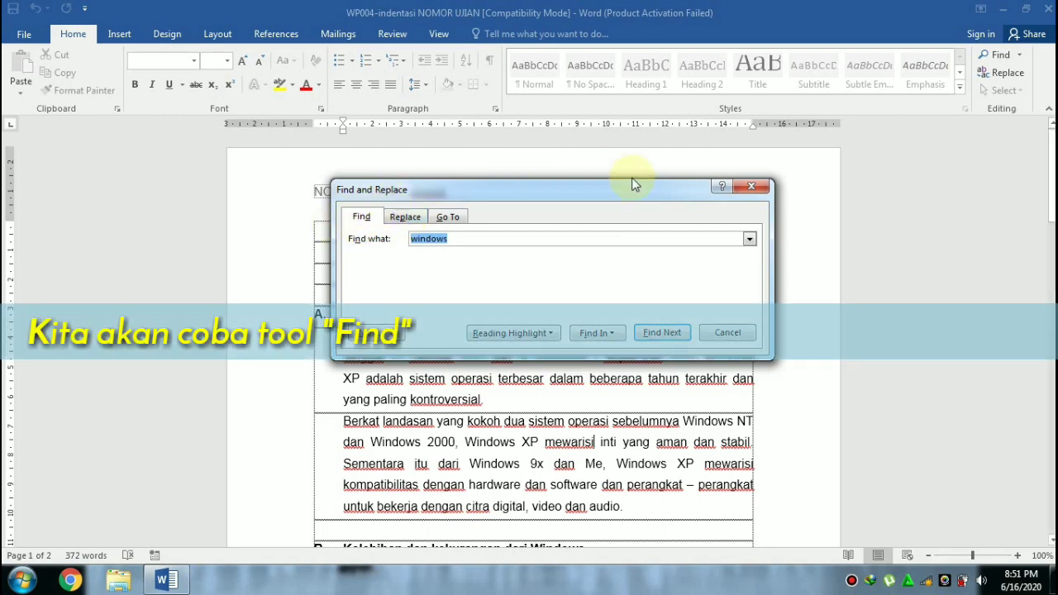
pyautogui.click(750, 187)
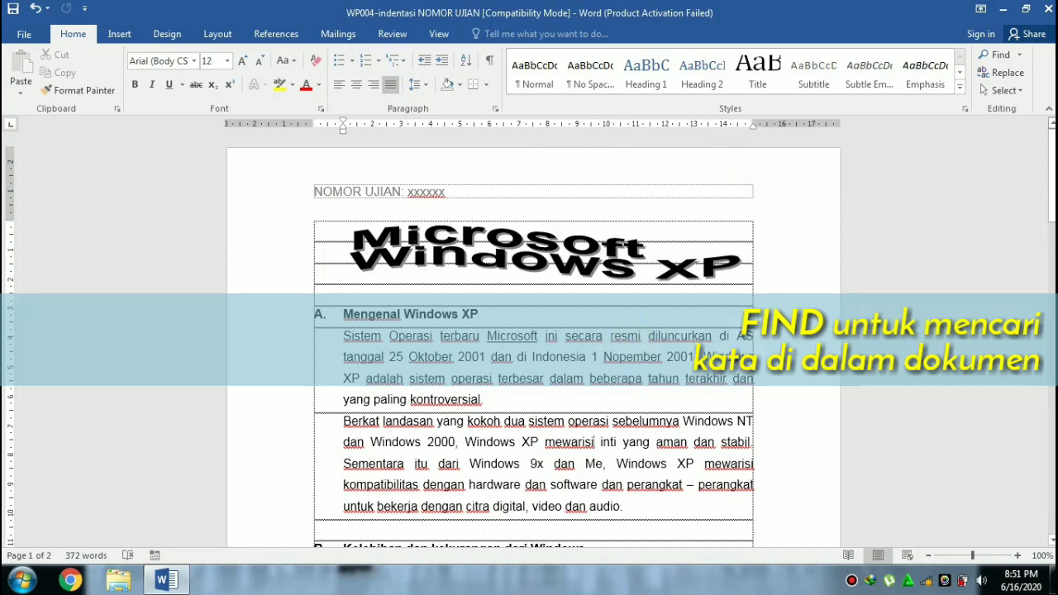
pyautogui.moveTo(1052, 145)
pyautogui.mouseDown()
pyautogui.moveTo(1052, 371)
pyautogui.moveTo(1052, 129)
pyautogui.mouseUp()
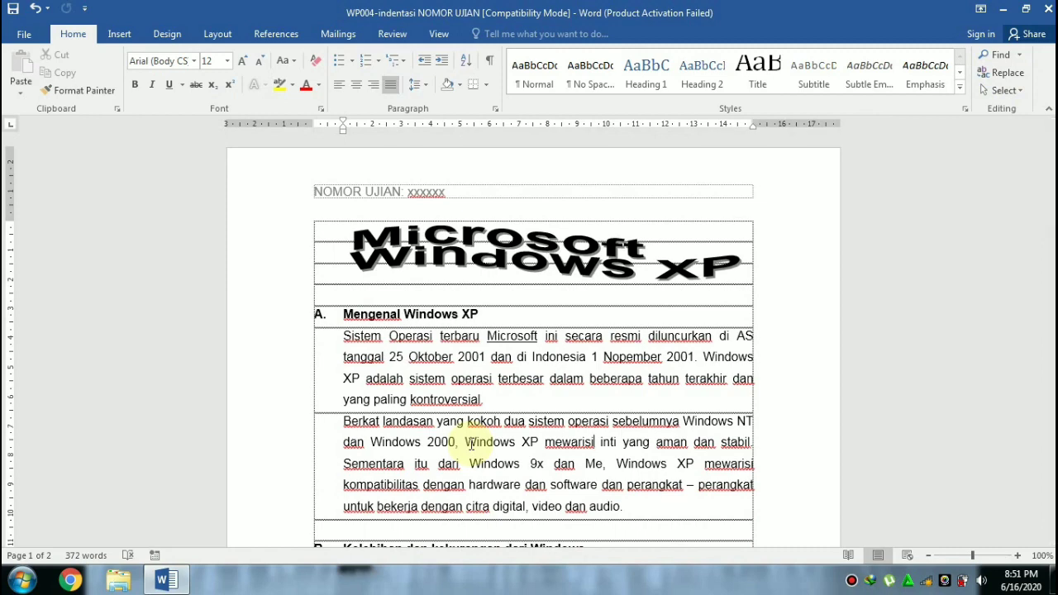
# Search the document for "windows" and step through several consecutive occurrences with Find Next
pyautogui.hotkey('ctrl', 'h')
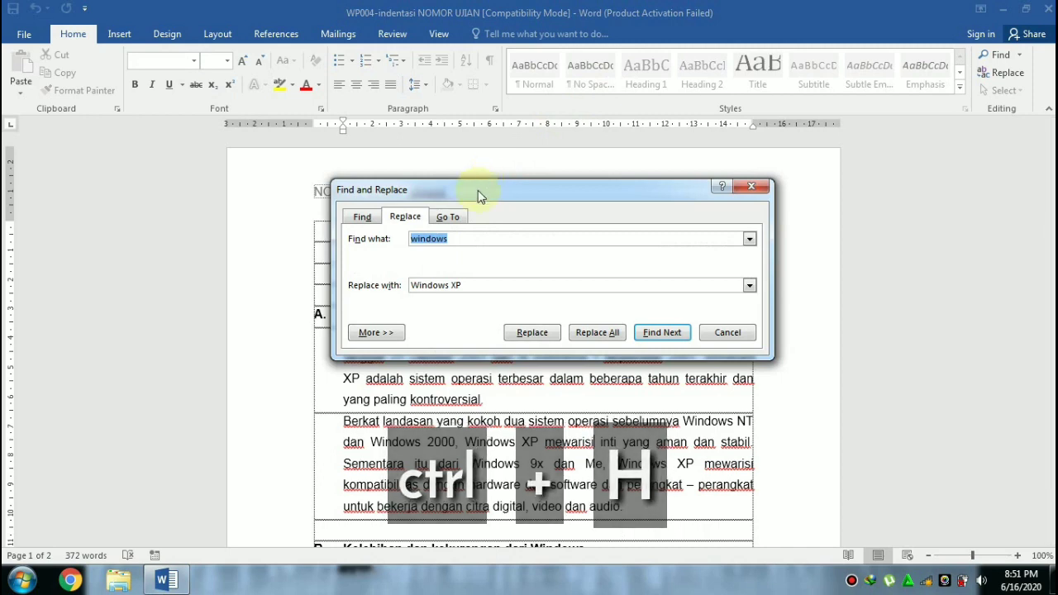
pyautogui.click(362, 219)
pyautogui.click(465, 237)
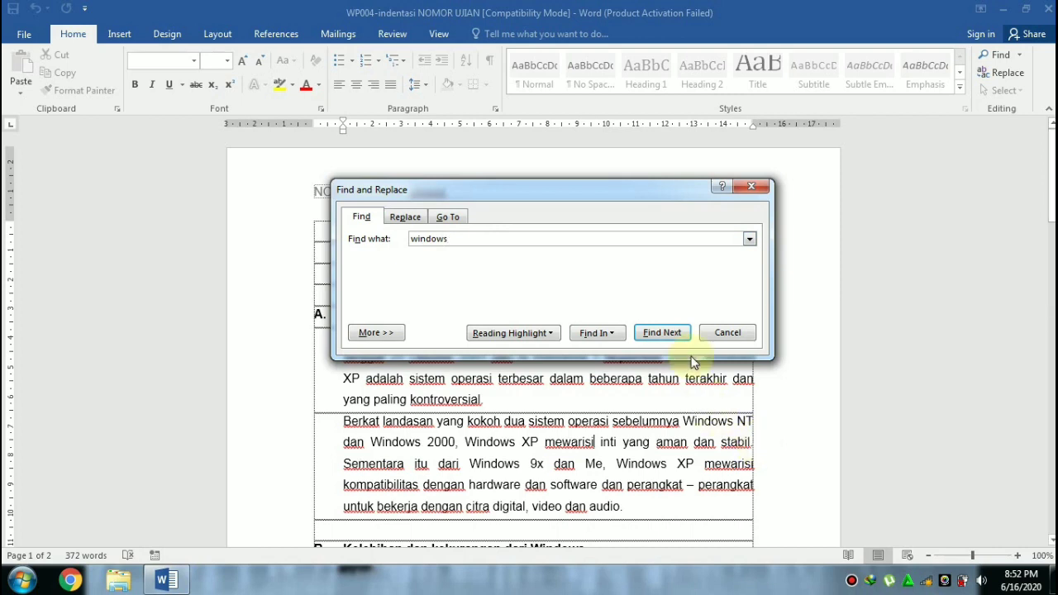
pyautogui.click(661, 334)
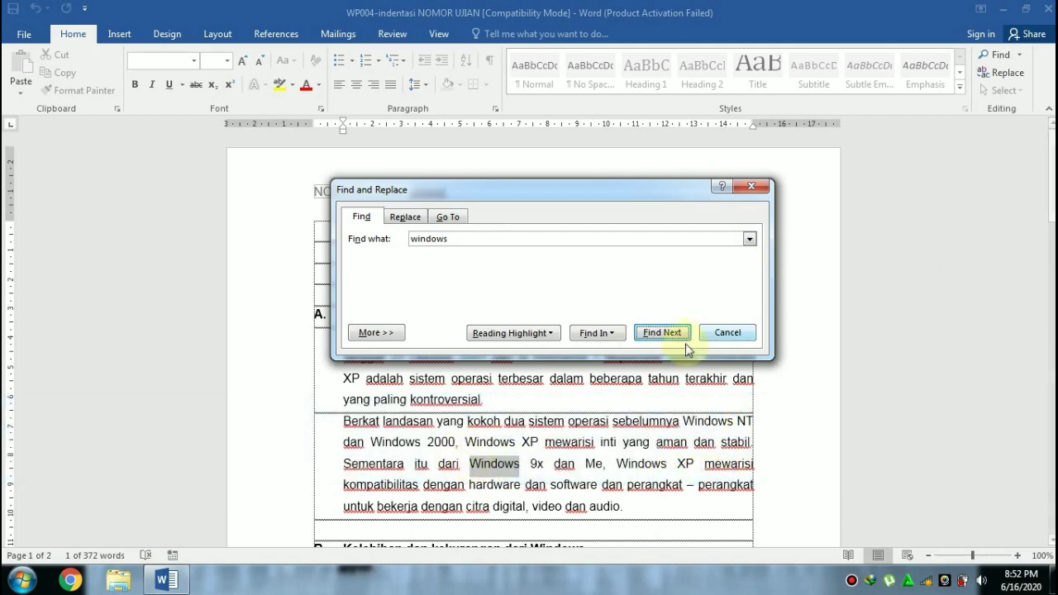
pyautogui.click(662, 332)
pyautogui.click(662, 332)
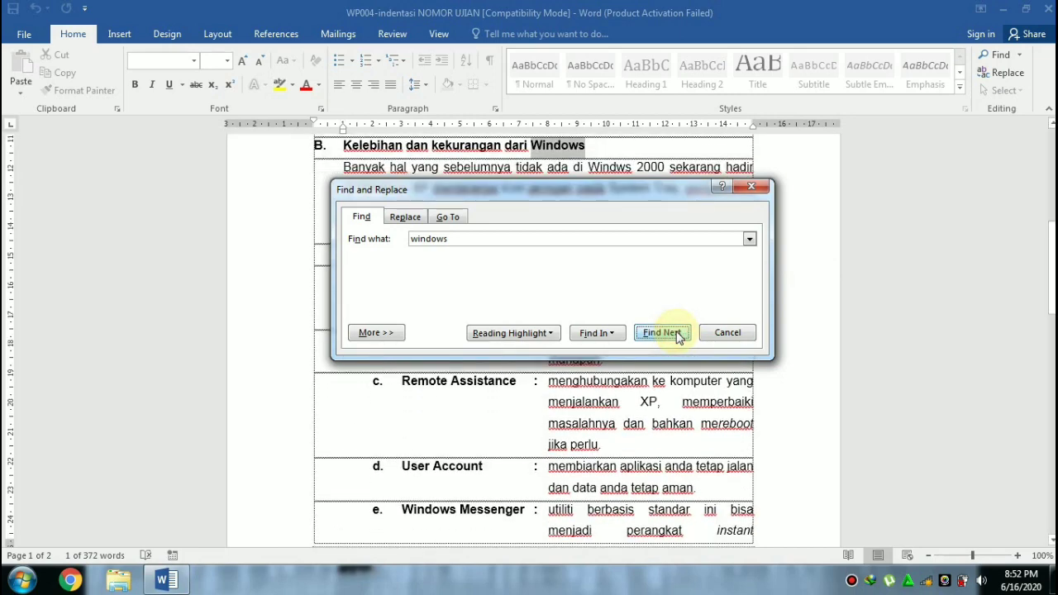
pyautogui.click(676, 335)
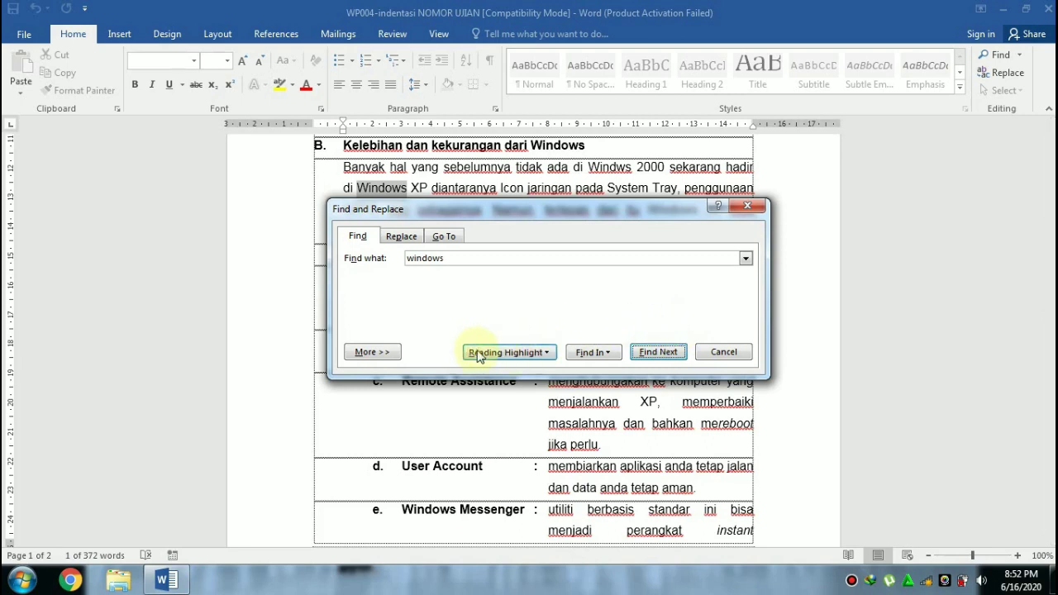
# Highlight all occurrences of "windows" with Reading Highlight and move the search dialog clear of the section B paragraph
pyautogui.click(501, 355)
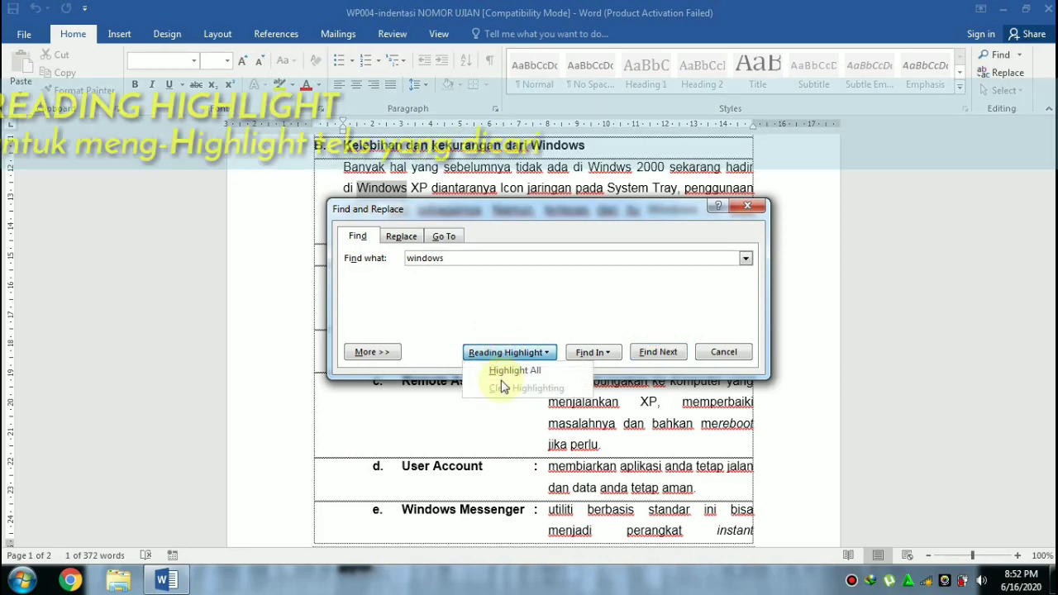
pyautogui.click(521, 370)
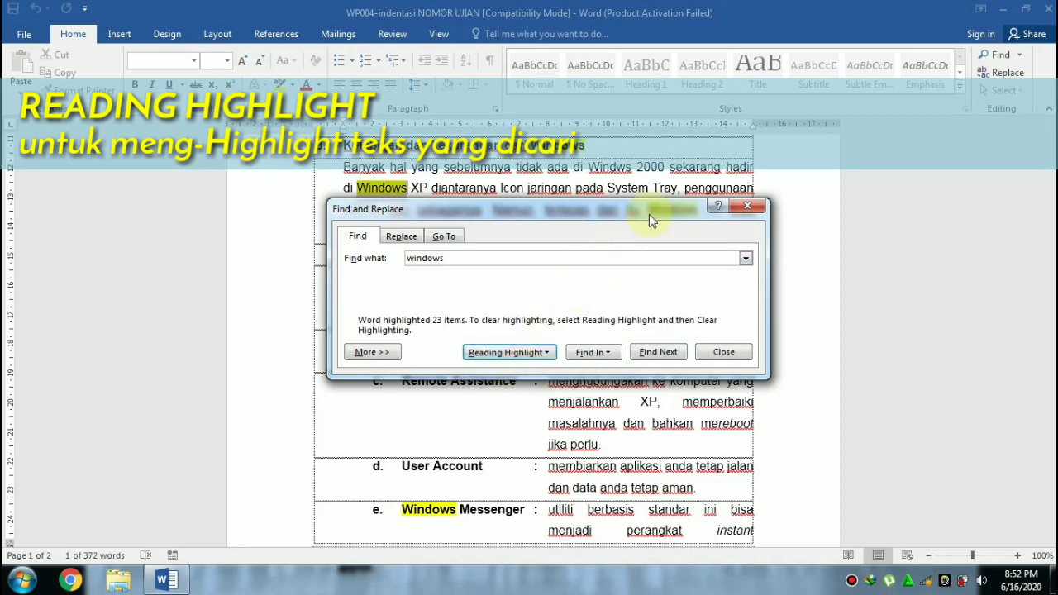
pyautogui.moveTo(650, 214); pyautogui.dragTo(756, 251)
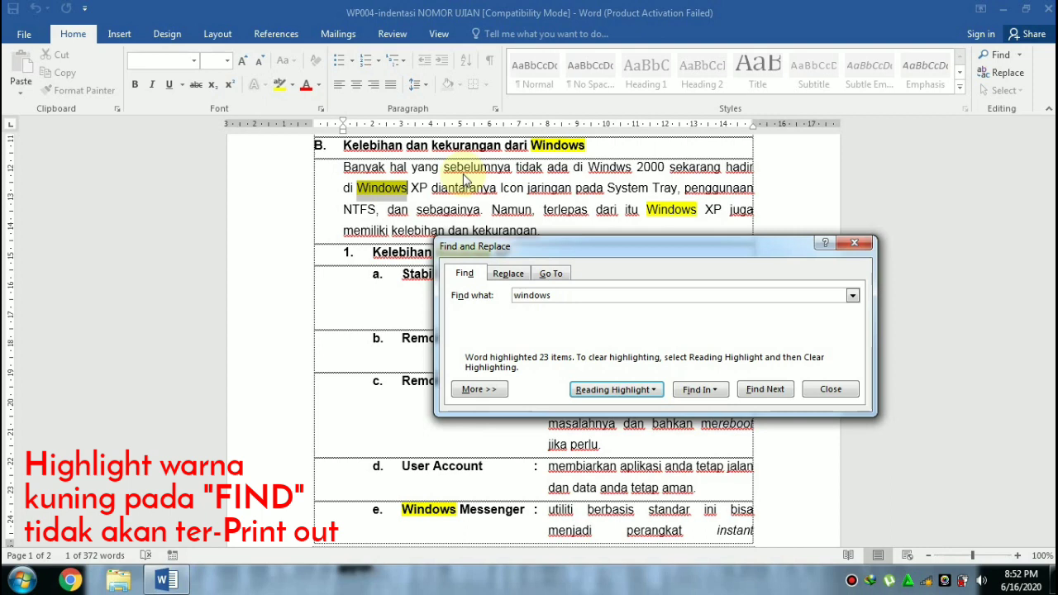
# Clear the reading highlighting from all "windows" occurrences
pyautogui.click(643, 396)
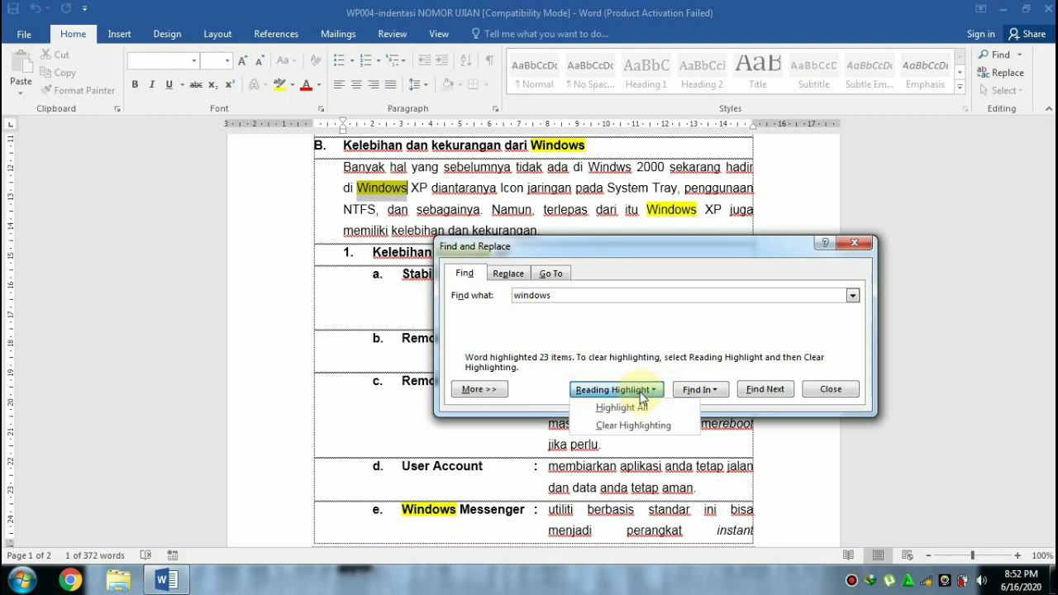
pyautogui.click(624, 427)
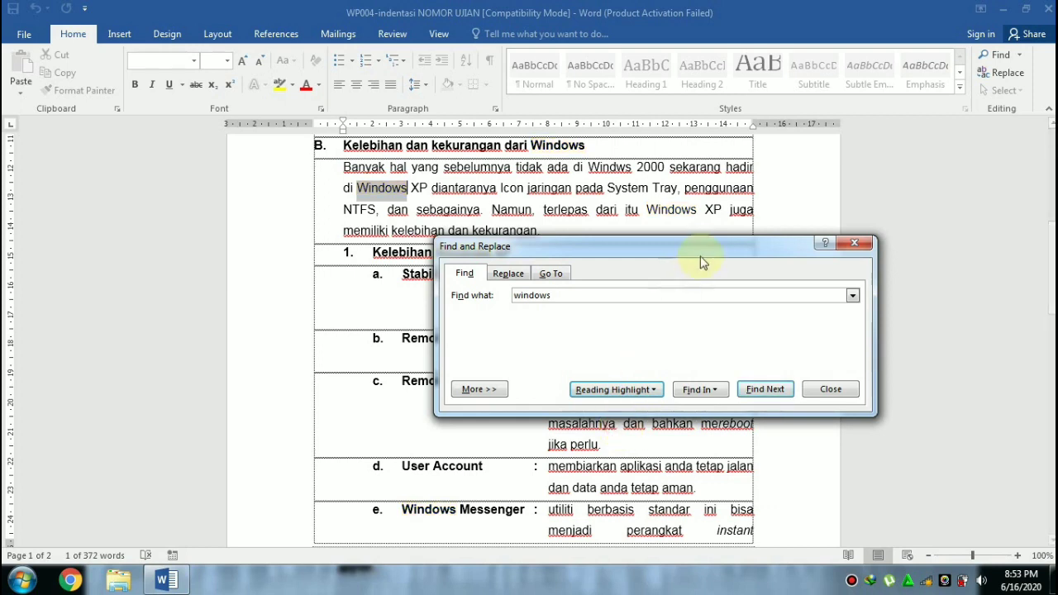
pyautogui.moveTo(708, 251); pyautogui.dragTo(569, 217)
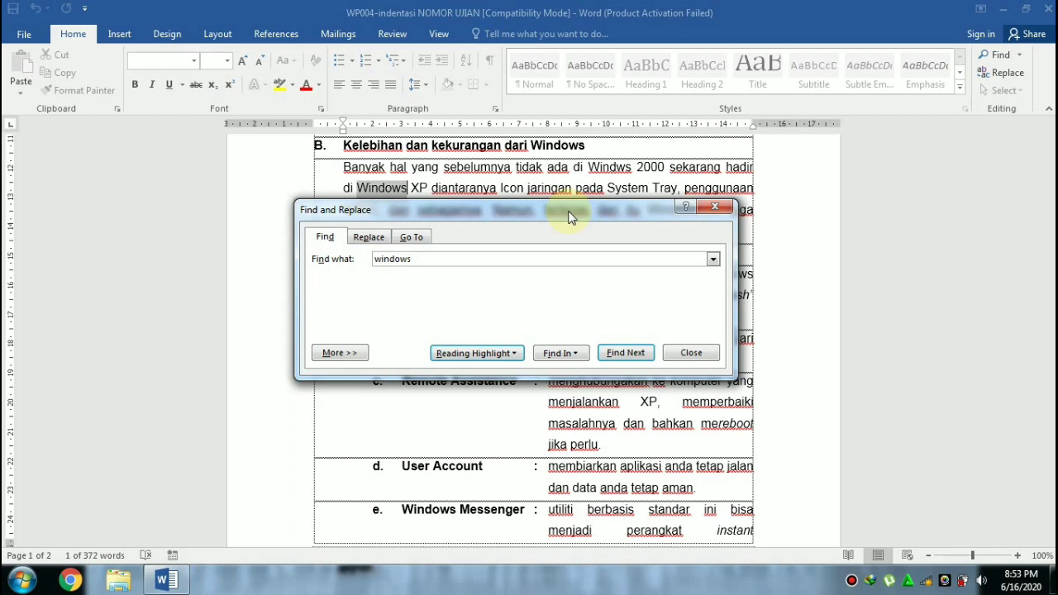
# Replace every occurrence of "Windows XP" with "Linux" throughout the document
pyautogui.click(366, 239)
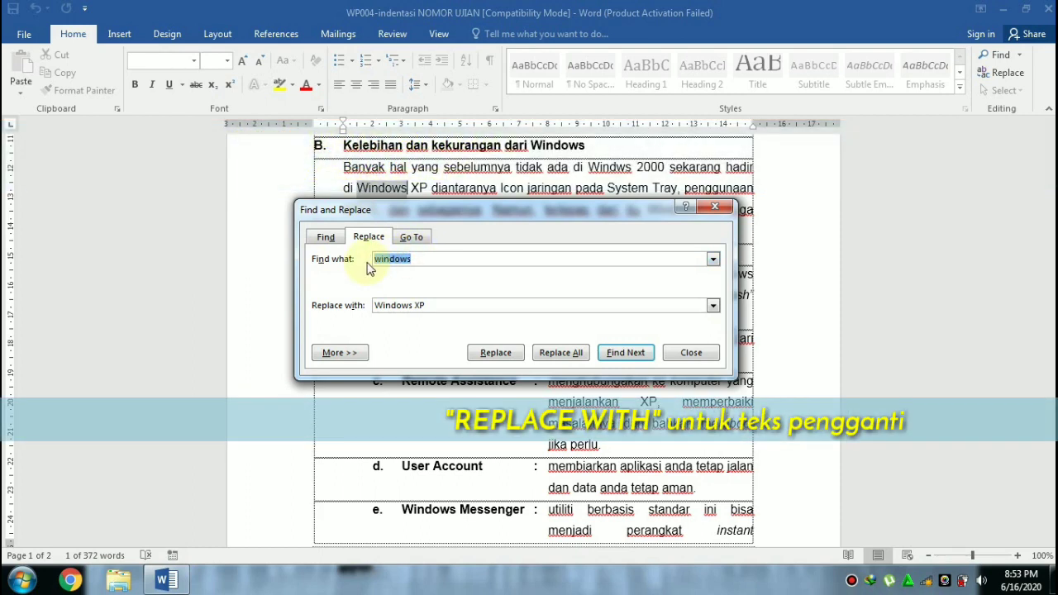
pyautogui.click(431, 306)
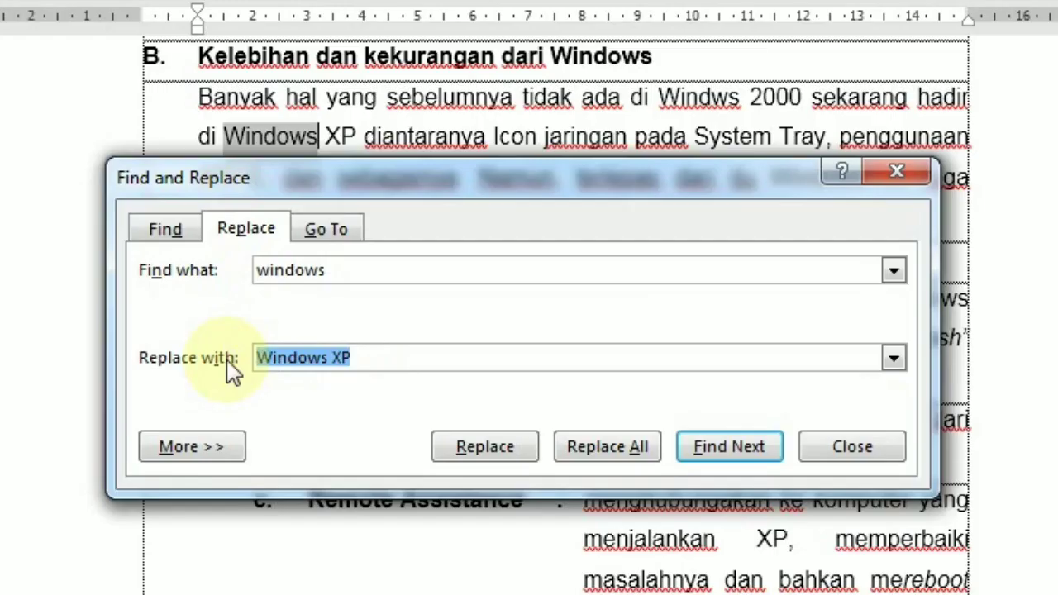
pyautogui.click(348, 279)
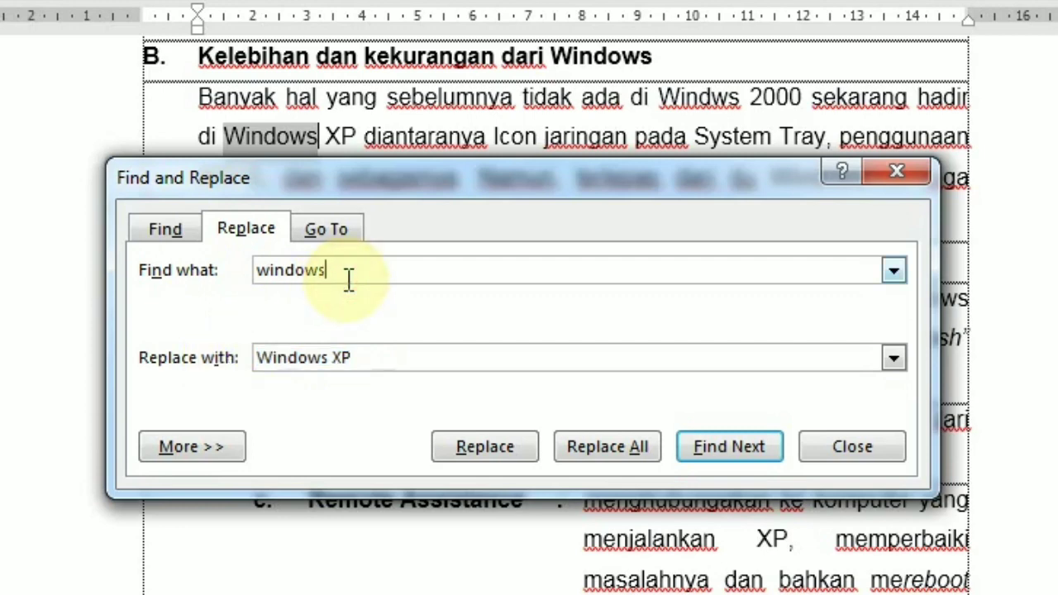
pyautogui.doubleClick(348, 280)
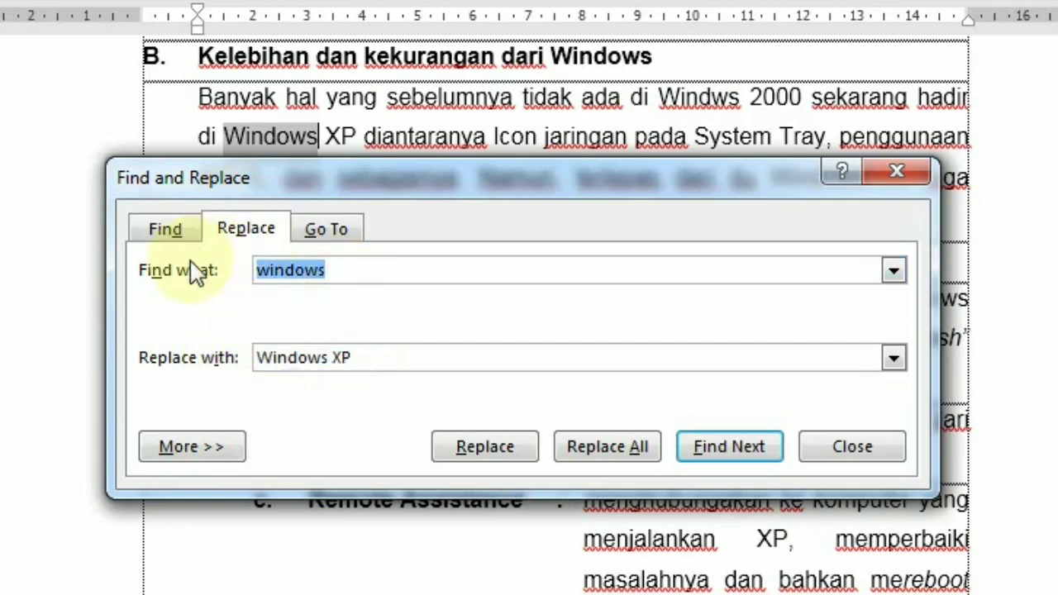
pyautogui.write('Window')
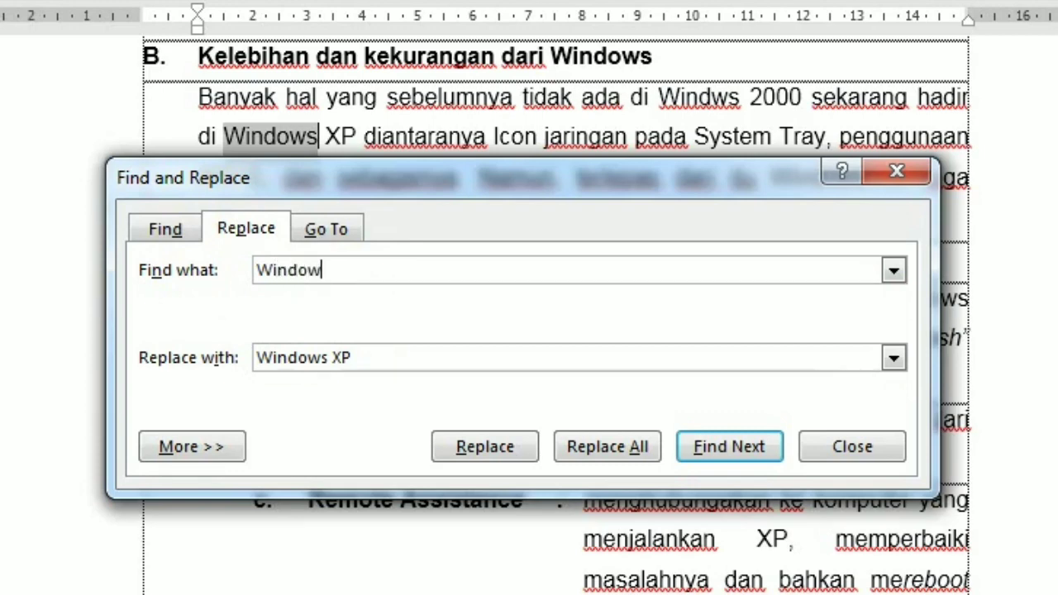
pyautogui.write('s XP')
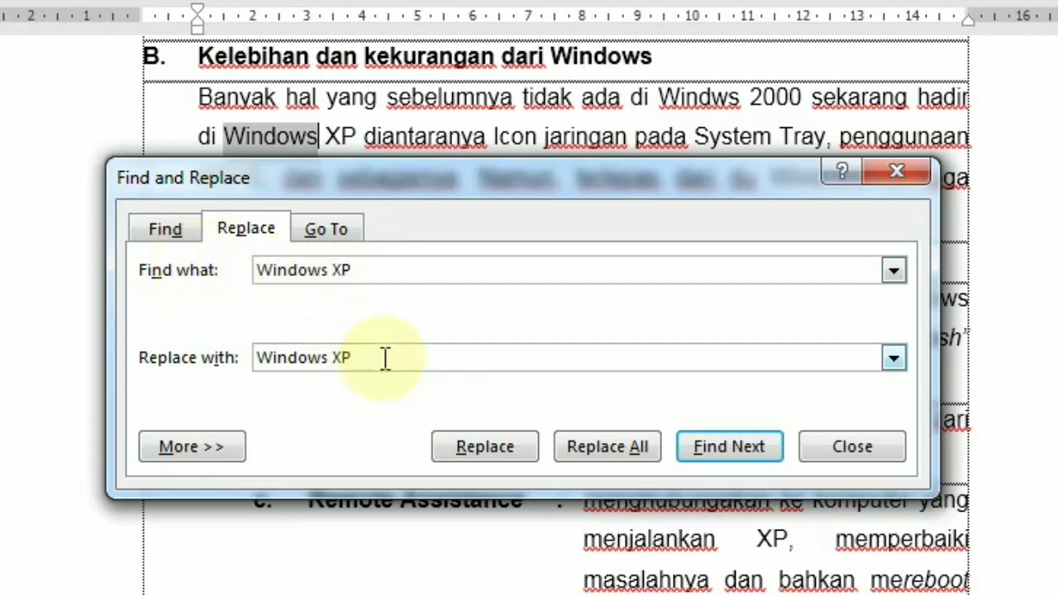
pyautogui.moveTo(383, 357); pyautogui.dragTo(238, 357)
pyautogui.write('Linux')
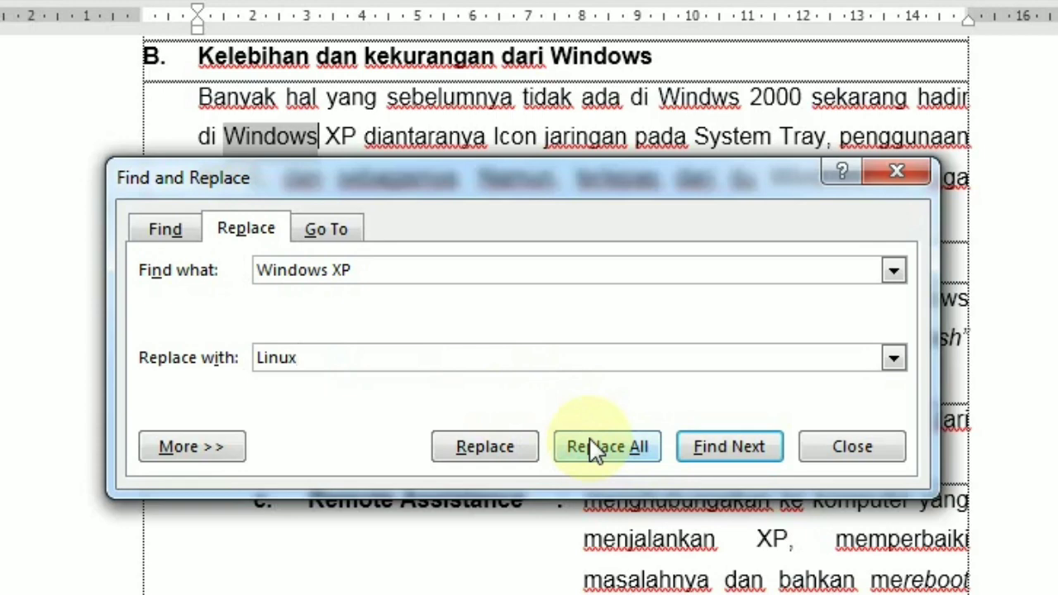
pyautogui.click(629, 441)
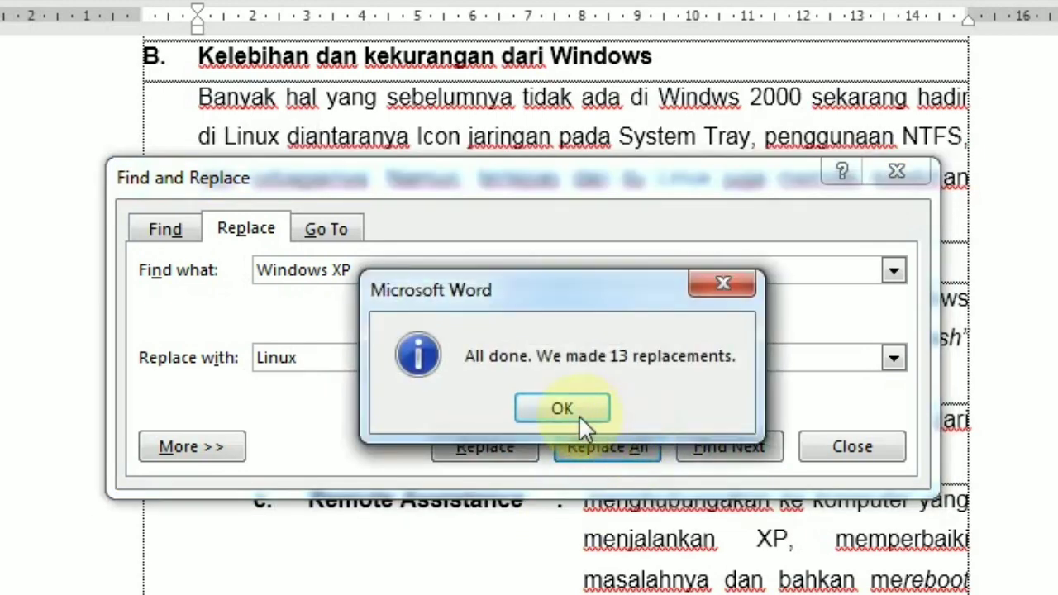
pyautogui.click(579, 415)
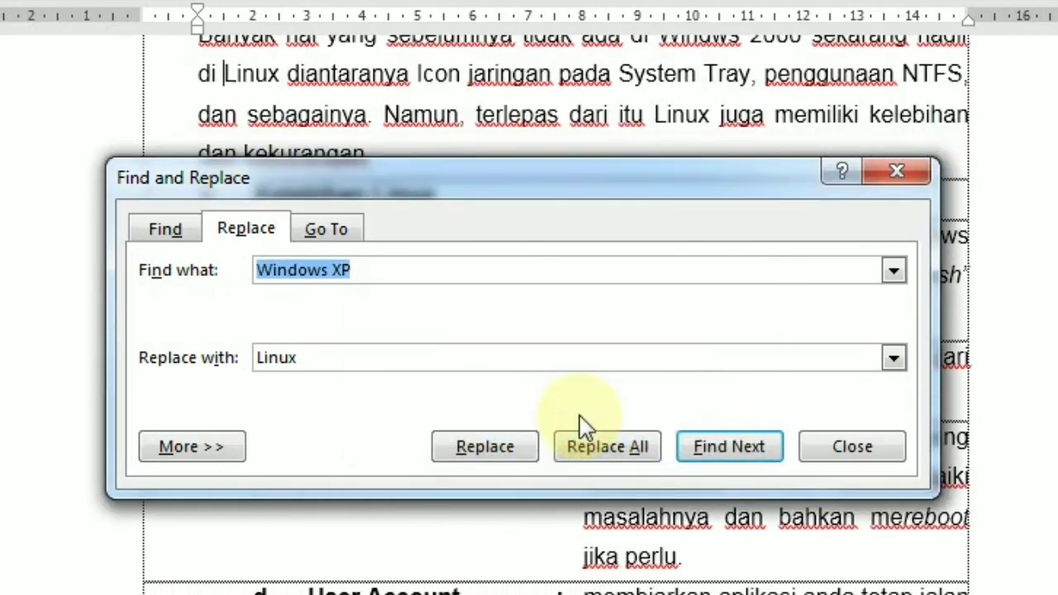
# Close the replace dialog and select the word "Linux" before "juga" in section B's opening paragraph
pyautogui.click(658, 116)
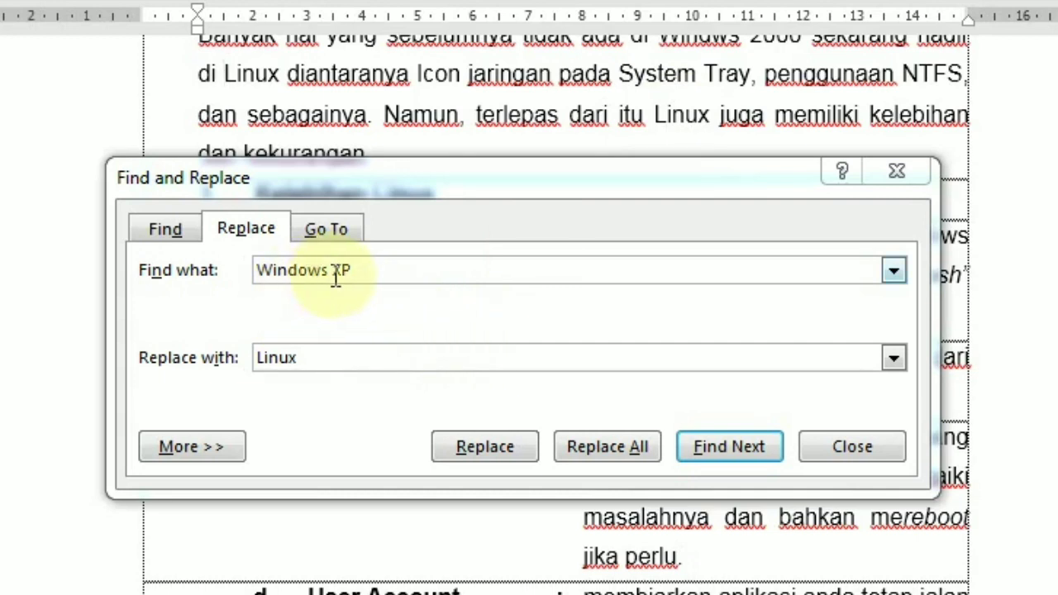
pyautogui.click(259, 269)
pyautogui.moveTo(259, 270); pyautogui.dragTo(402, 271)
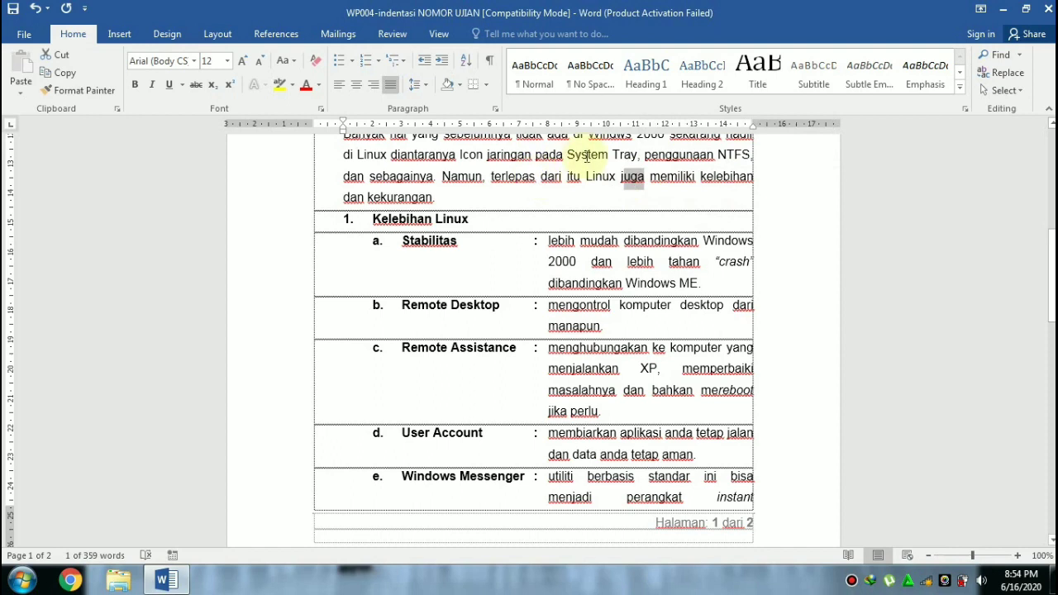
pyautogui.click(586, 178)
pyautogui.moveTo(586, 178); pyautogui.dragTo(617, 181)
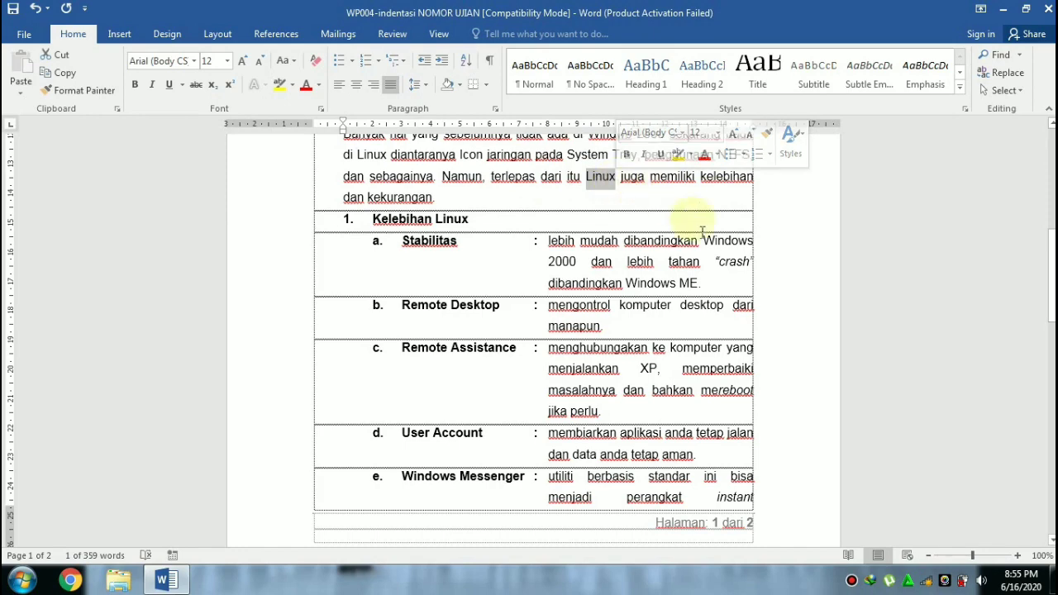
# Try bold and italic on the word "Linux" in the Office Assistant paragraph, and undo both formats
pyautogui.scroll(-8, 614, 468)
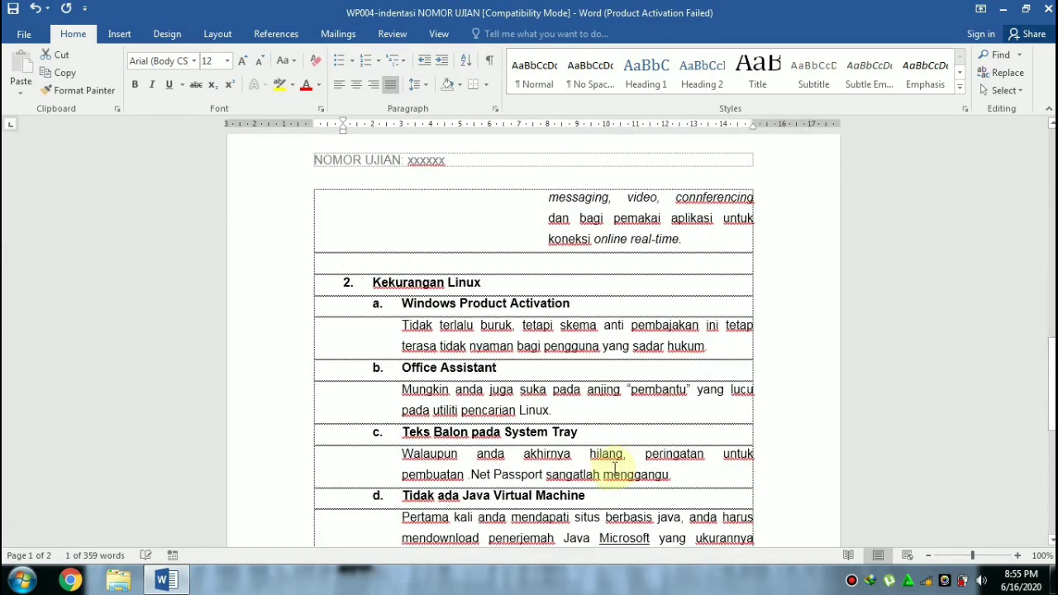
pyautogui.doubleClick(530, 411)
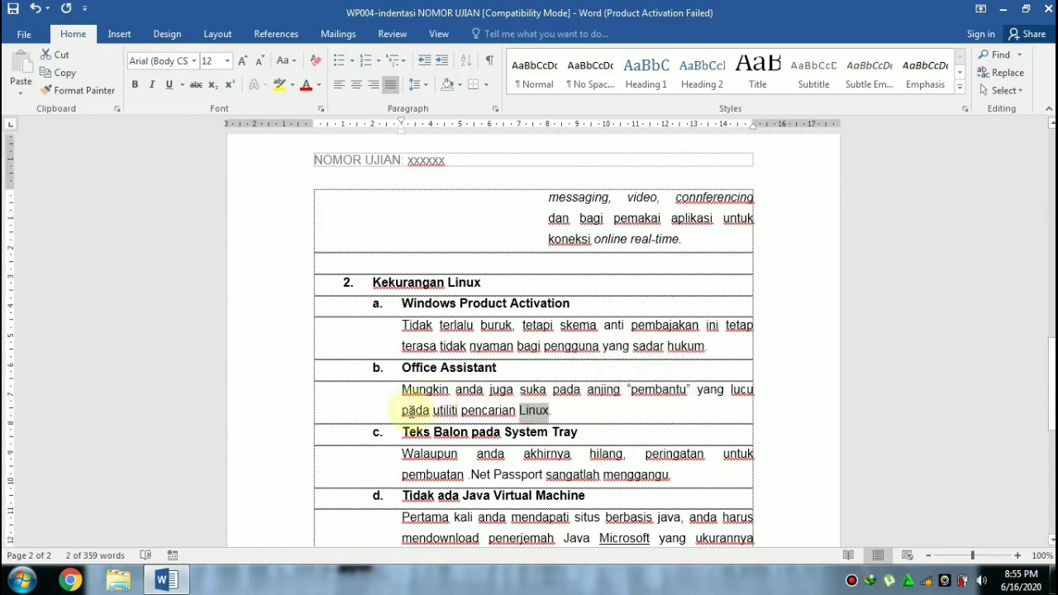
pyautogui.click(135, 86)
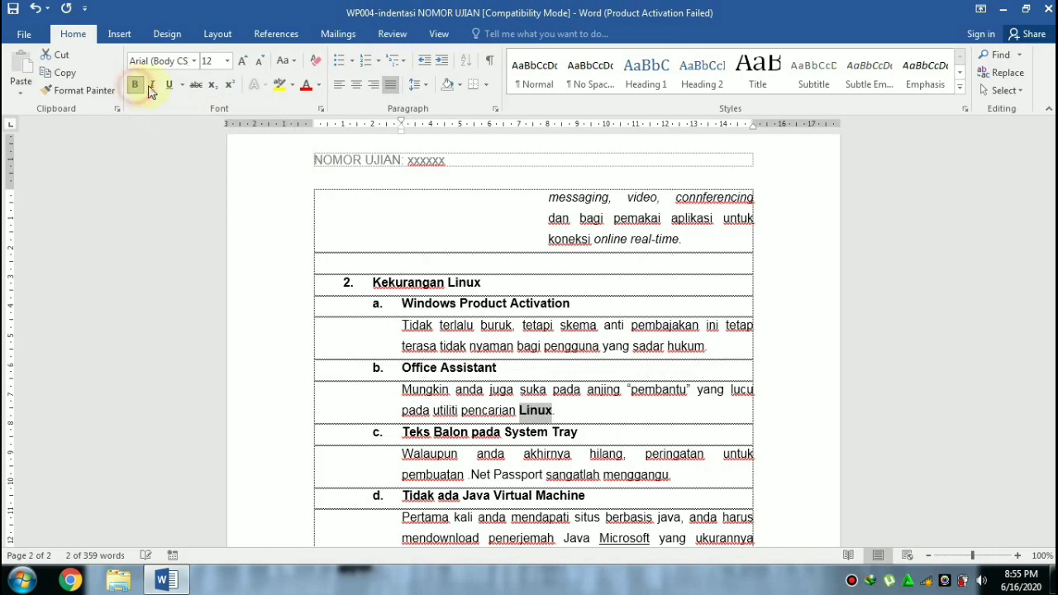
pyautogui.click(153, 86)
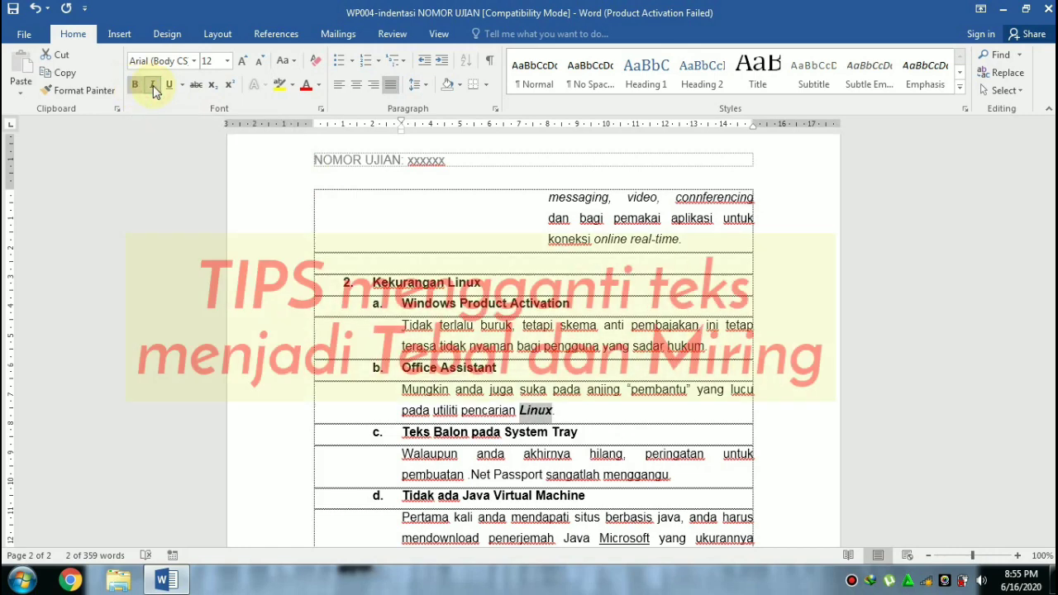
pyautogui.hotkey('ctrl', 'z')
pyautogui.hotkey('ctrl', 'z')
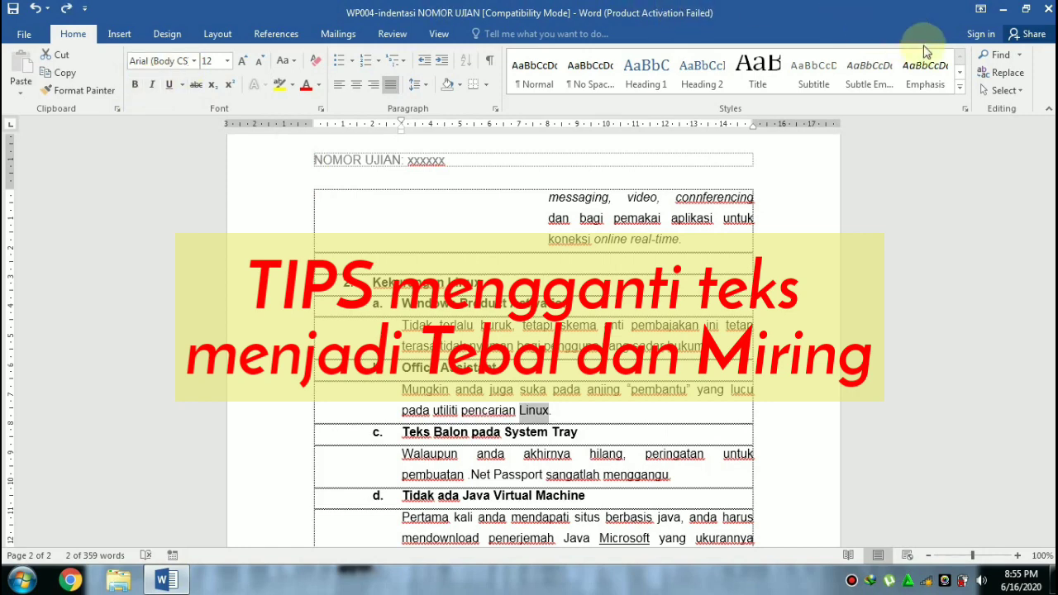
# Reopen the replace function and enter "Linux" as the text to find
pyautogui.click(1023, 76)
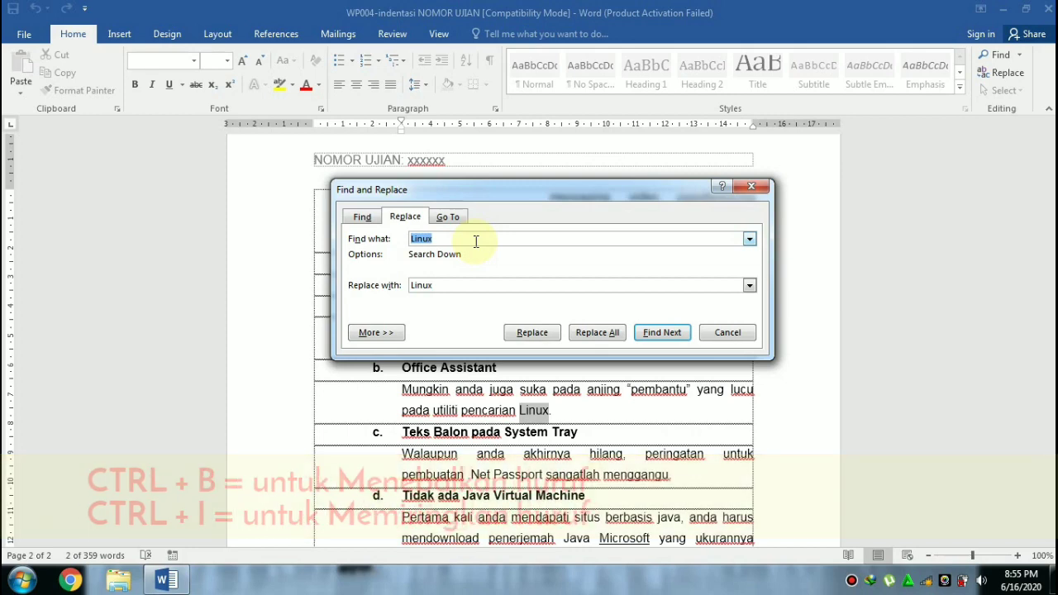
pyautogui.click(477, 242)
pyautogui.press('BackSpace')
pyautogui.press('BackSpace')
pyautogui.press('BackSpace')
pyautogui.press('BackSpace')
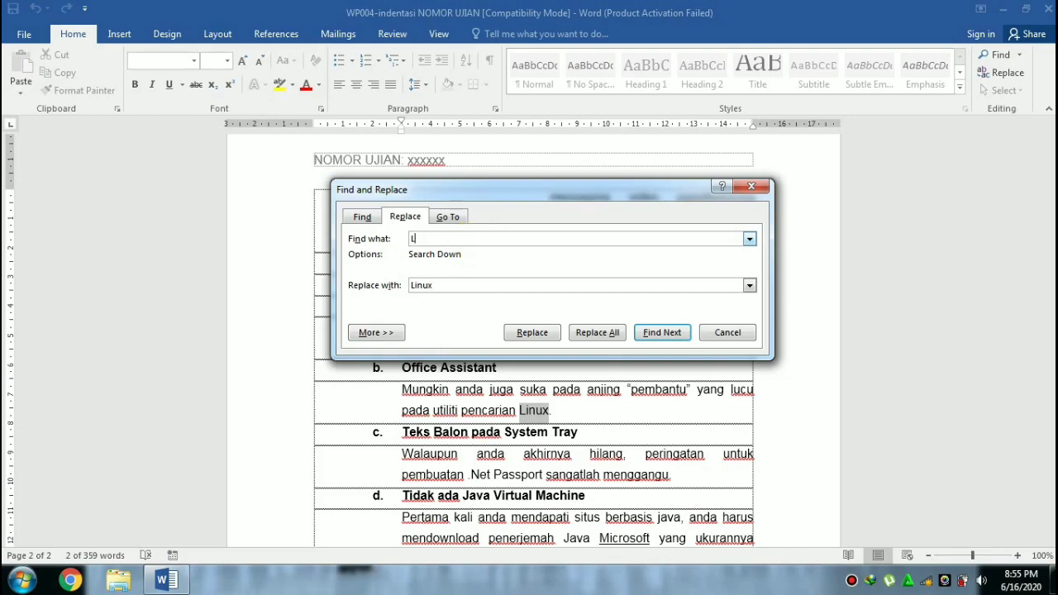
pyautogui.press('BackSpace')
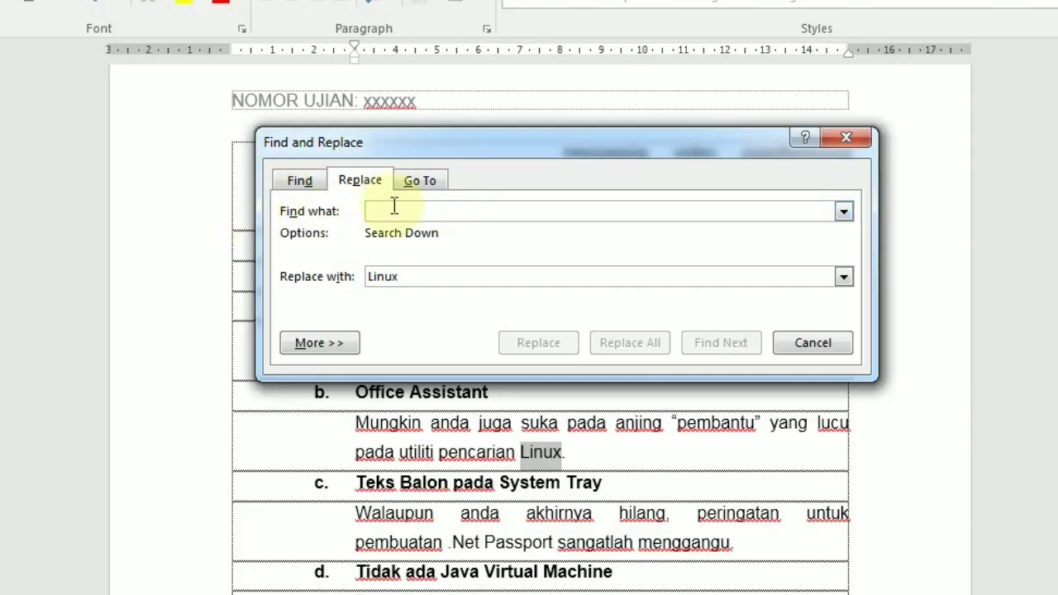
pyautogui.write('Linux')
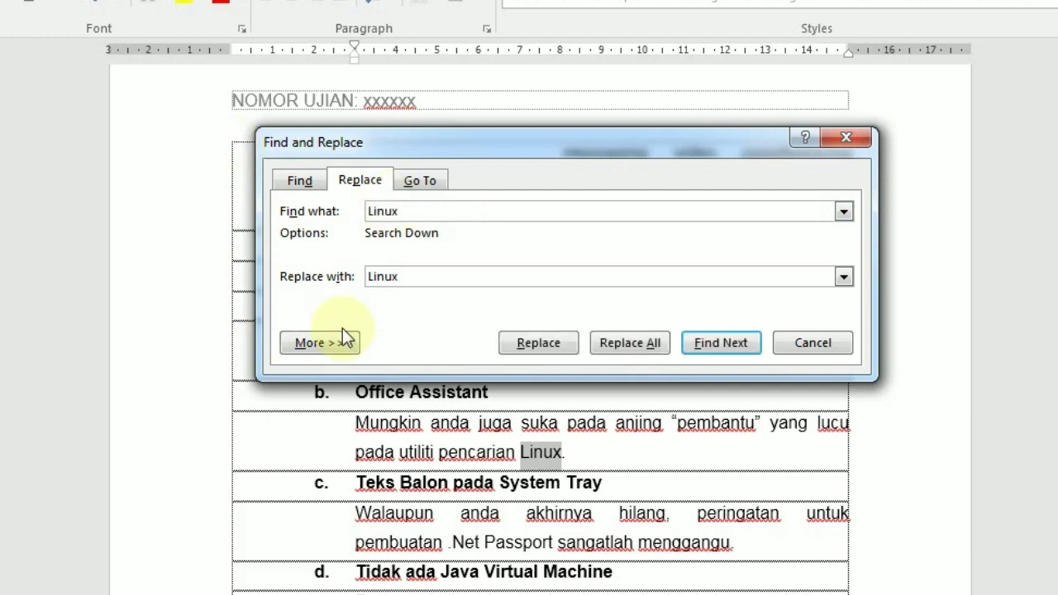
# Set the replacement text to "Linux" with bold and italic font formatting
pyautogui.moveTo(432, 276); pyautogui.dragTo(286, 276)
pyautogui.press('BackSpace')
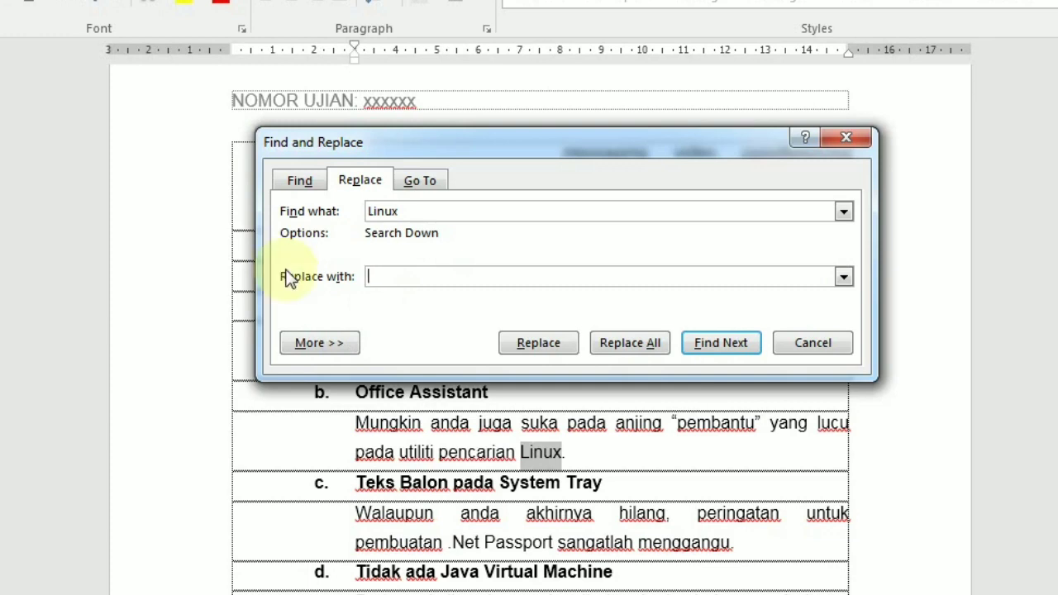
pyautogui.hotkey('ctrl', 'b')
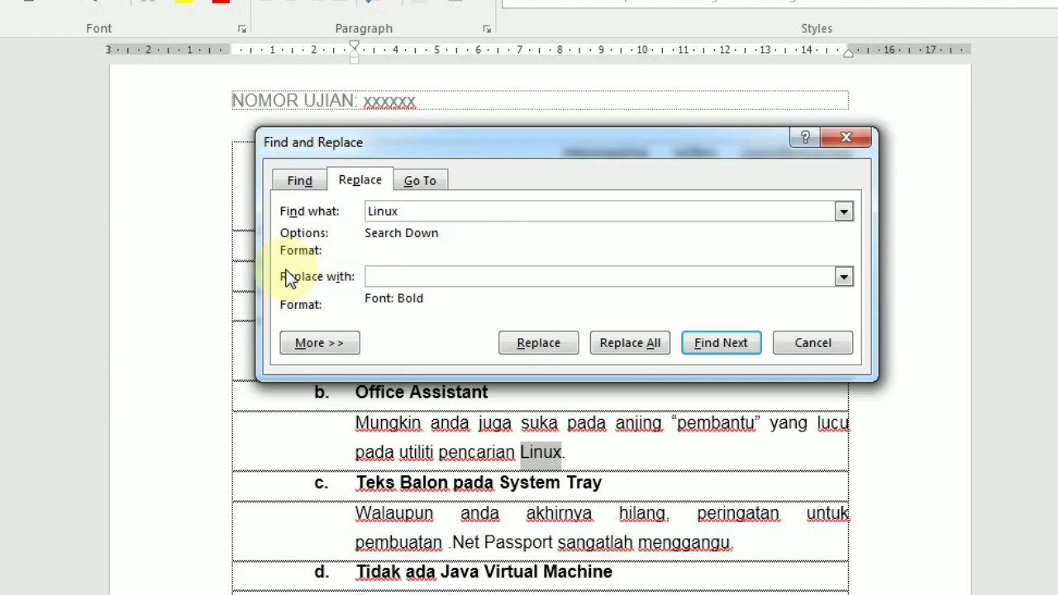
pyautogui.hotkey('ctrl', 'i')
pyautogui.write('L')
pyautogui.write('un')
pyautogui.press('BackSpace')
pyautogui.press('BackSpace')
pyautogui.write('inux')
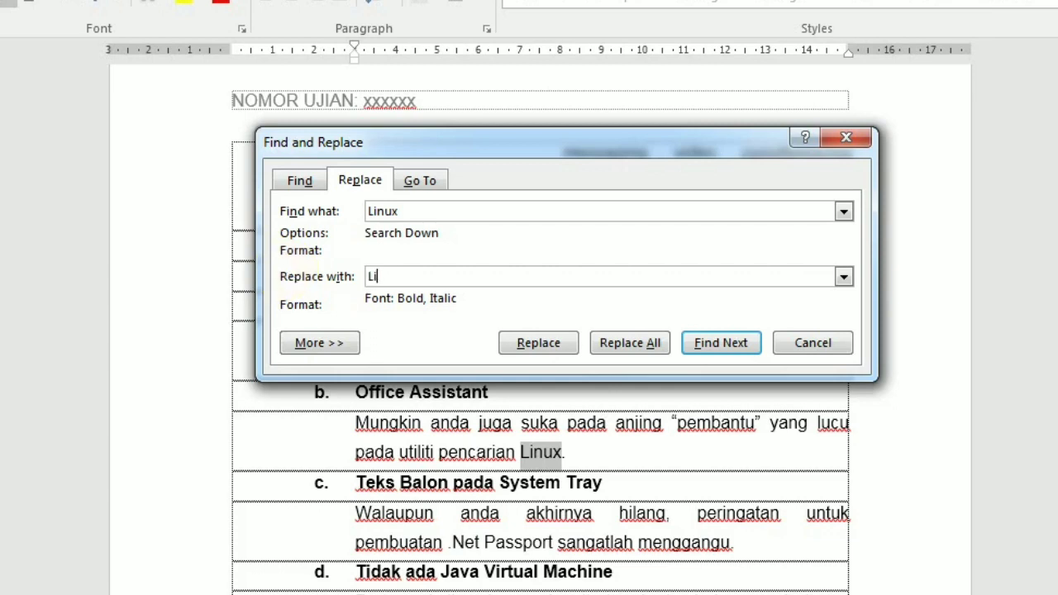
# Replace every "Linux" in the document with its bold italic version and close the replace dialog
pyautogui.click(608, 340)
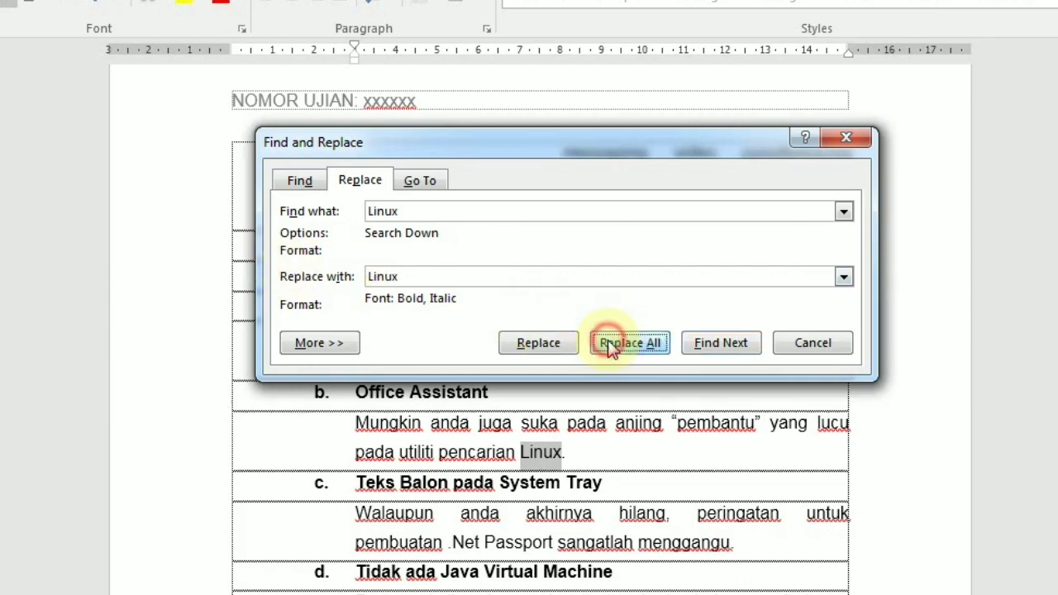
pyautogui.click(508, 348)
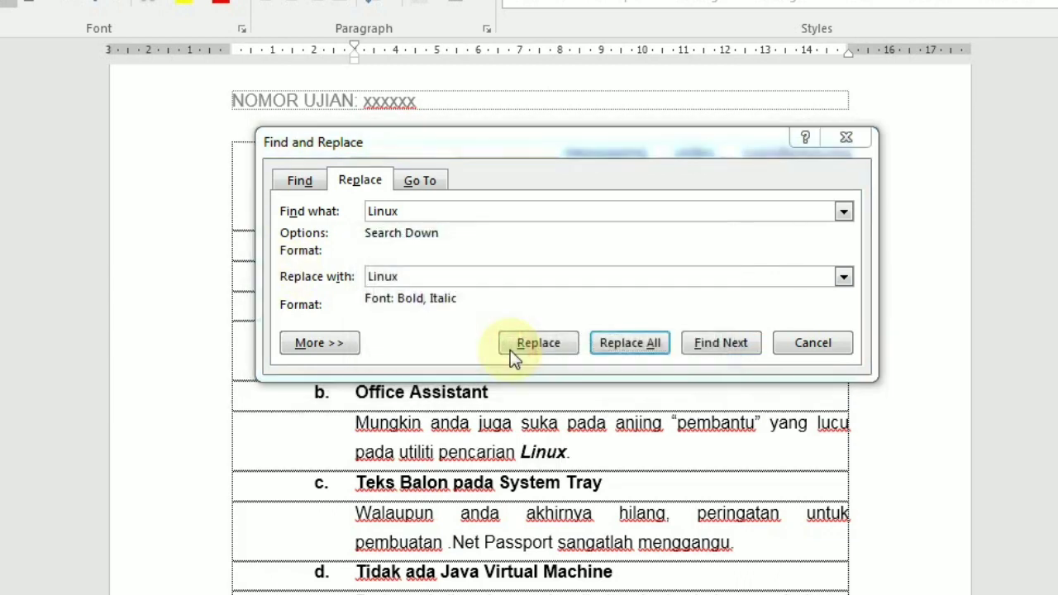
pyautogui.click(510, 350)
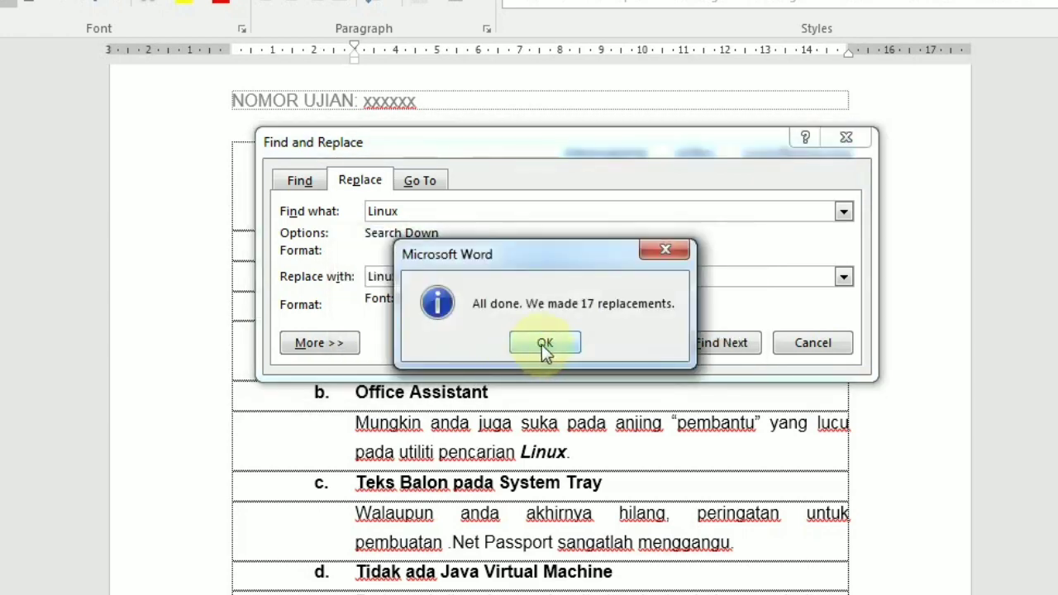
pyautogui.click(539, 346)
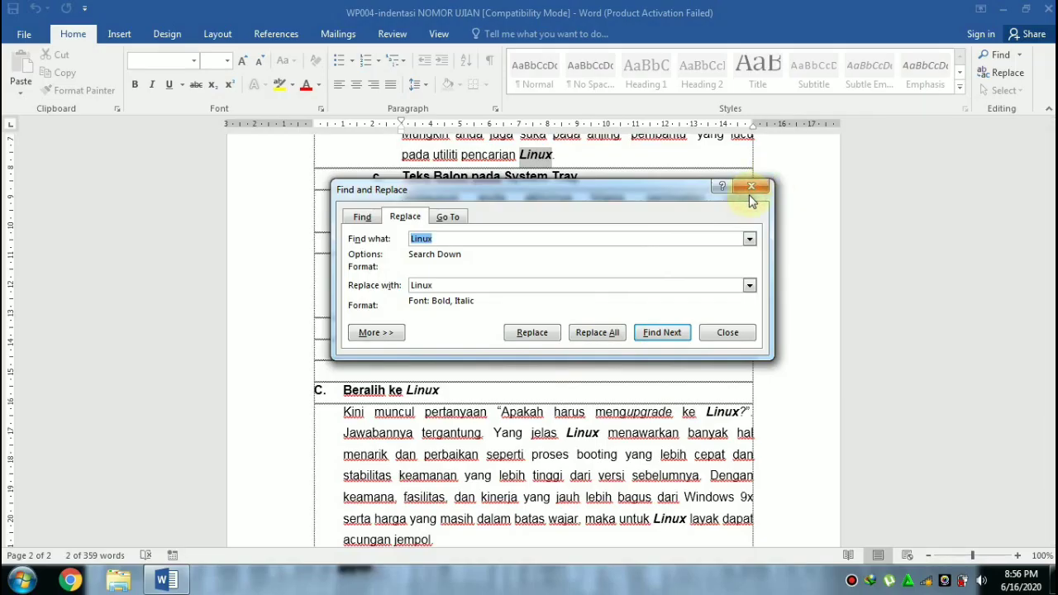
pyautogui.click(751, 190)
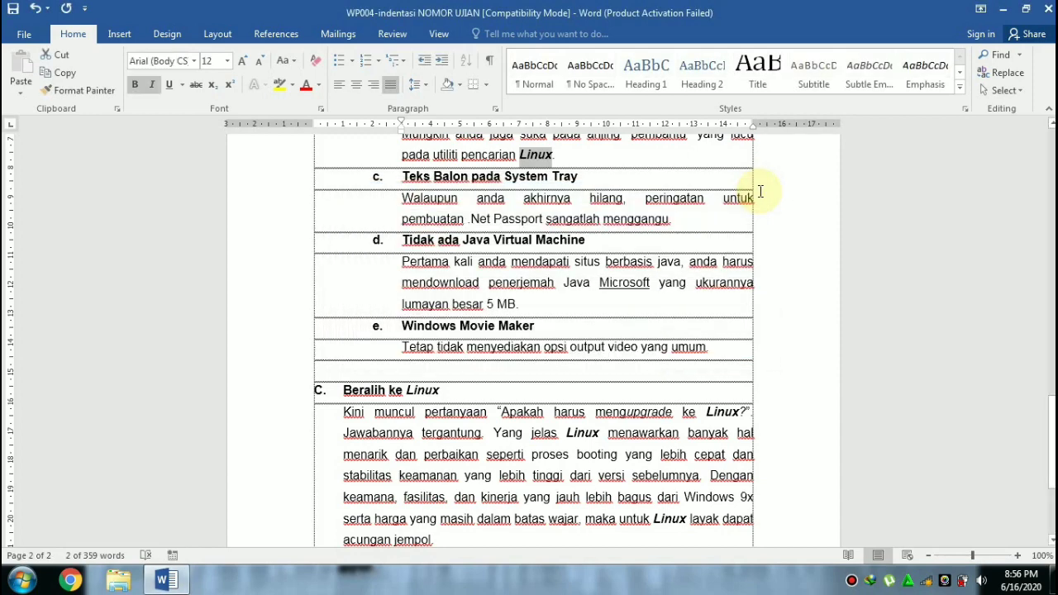
# Reopen the replace function and set the search text to "Linux" with bold and italic font formatting
pyautogui.click(1001, 73)
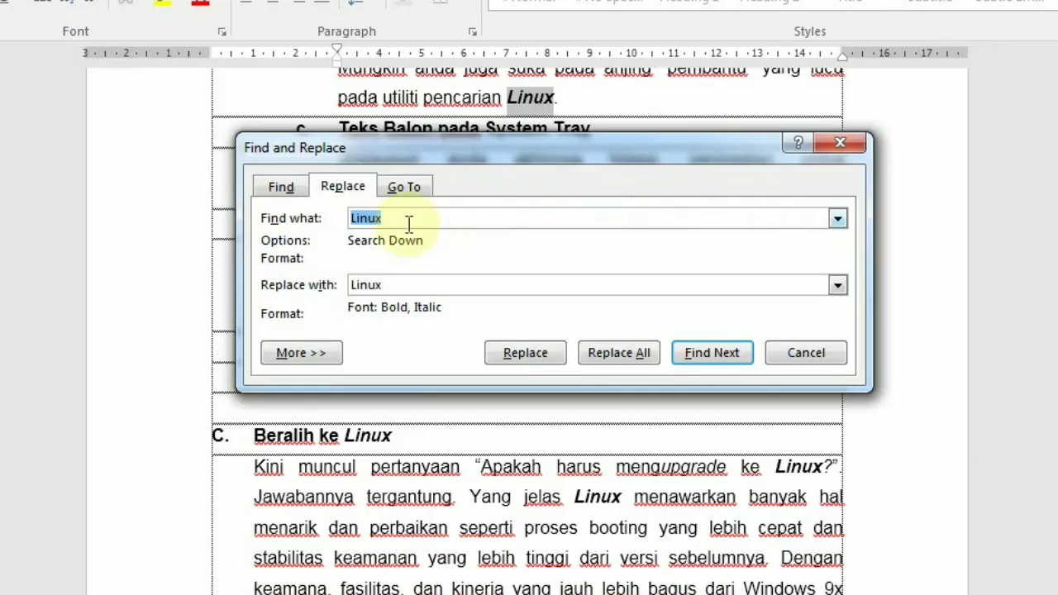
pyautogui.click(449, 241)
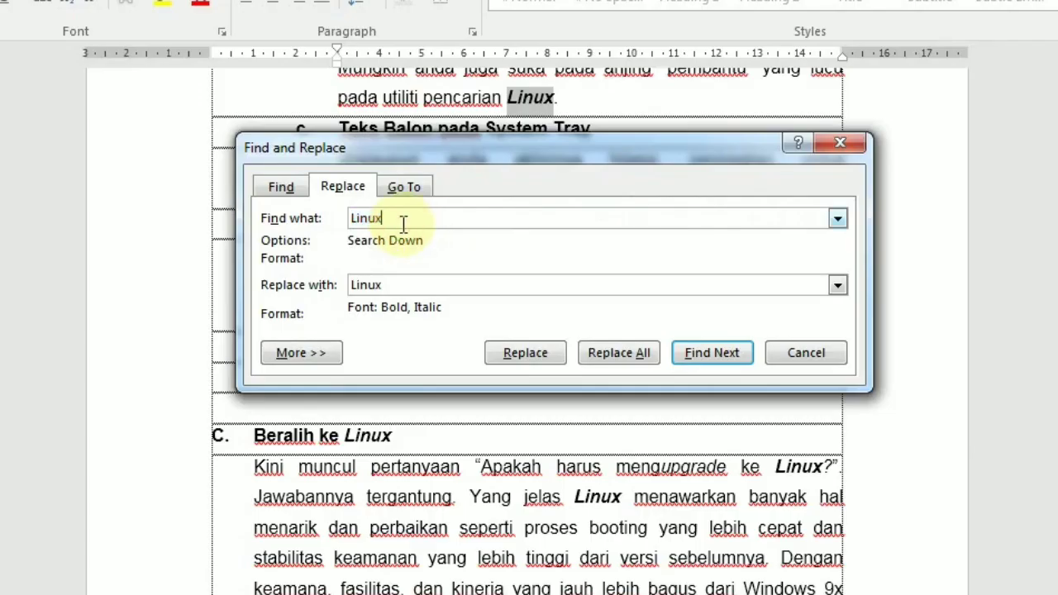
pyautogui.press('BackSpace')
pyautogui.press('BackSpace')
pyautogui.press('BackSpace')
pyautogui.press('BackSpace')
pyautogui.press('BackSpace')
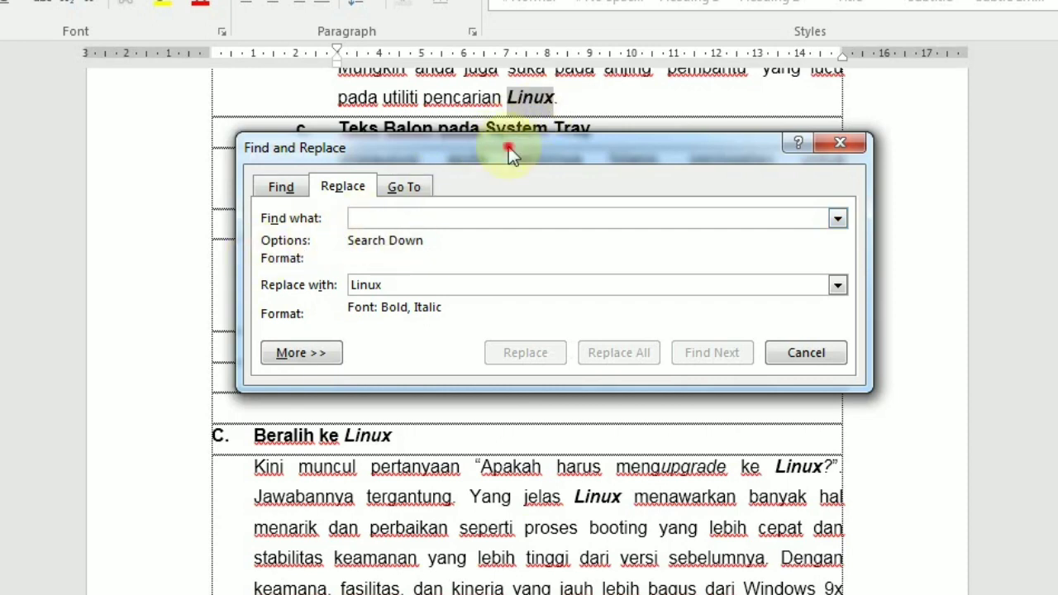
pyautogui.moveTo(509, 146); pyautogui.dragTo(694, 159)
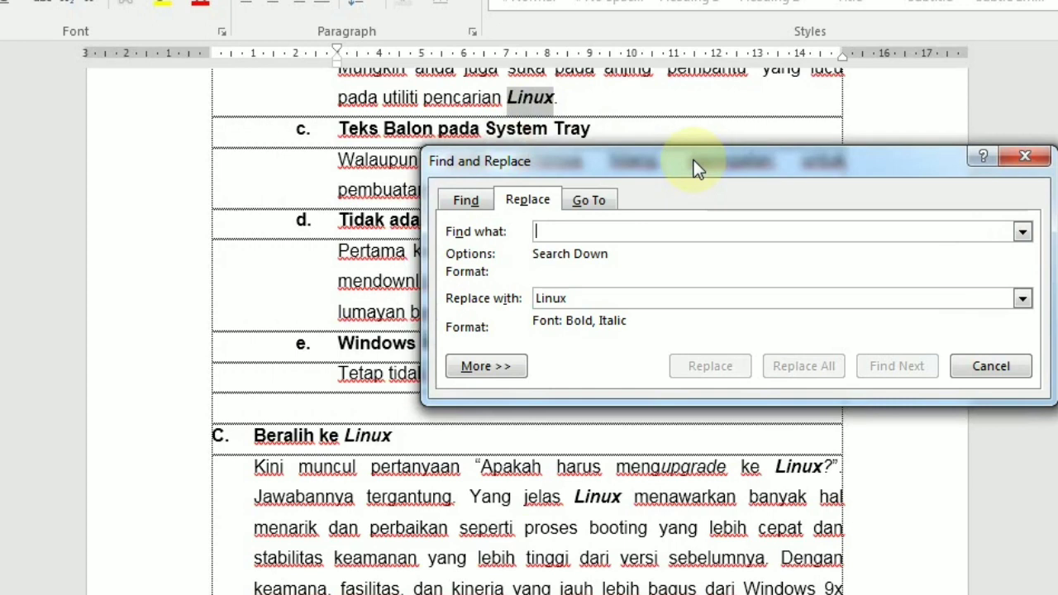
pyautogui.hotkey('ctrl', 'b')
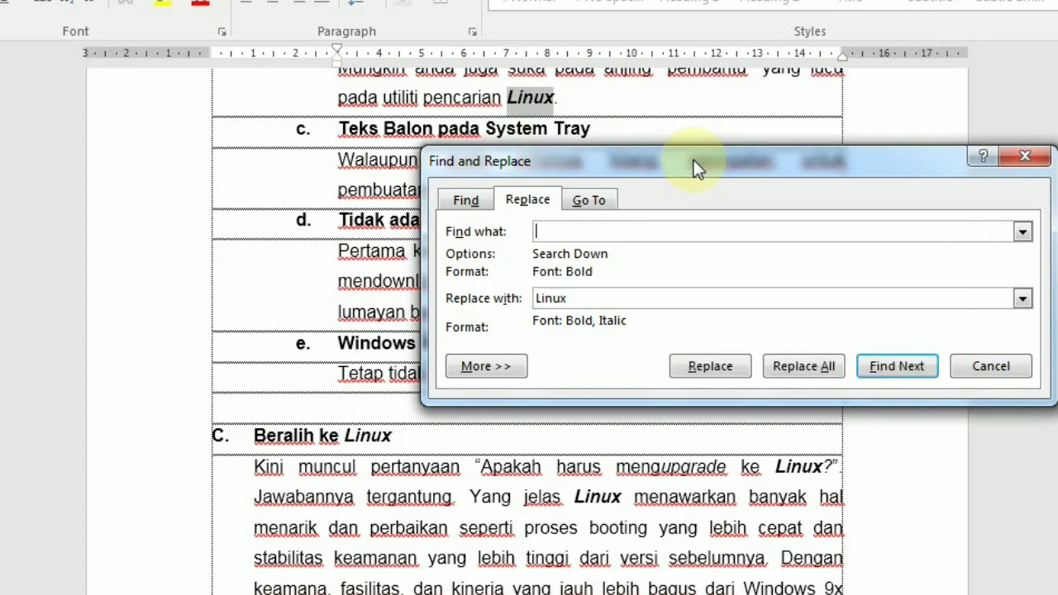
pyautogui.hotkey('ctrl', 'i')
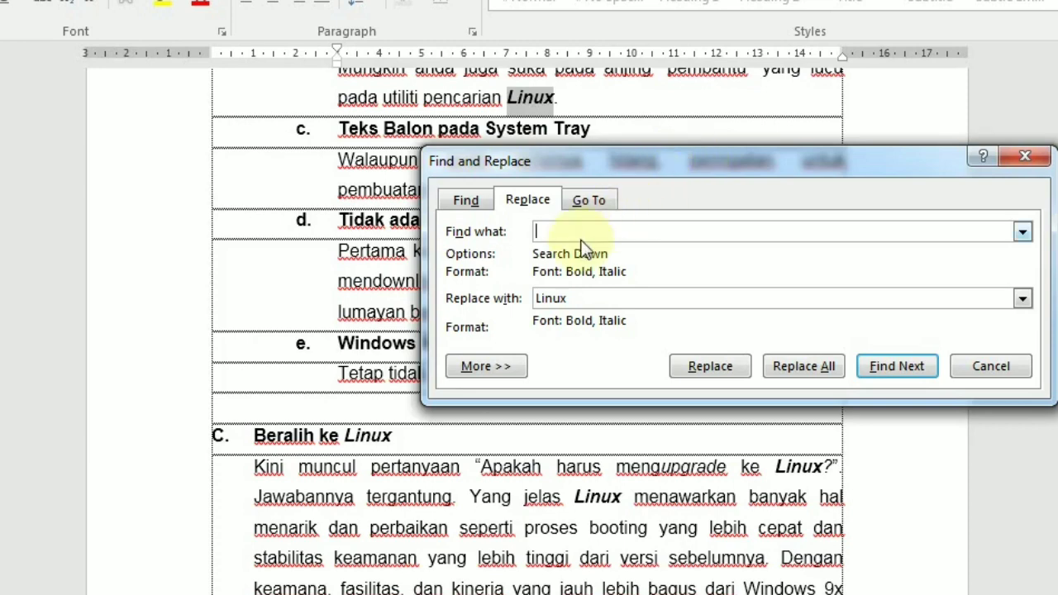
pyautogui.write('Linux')
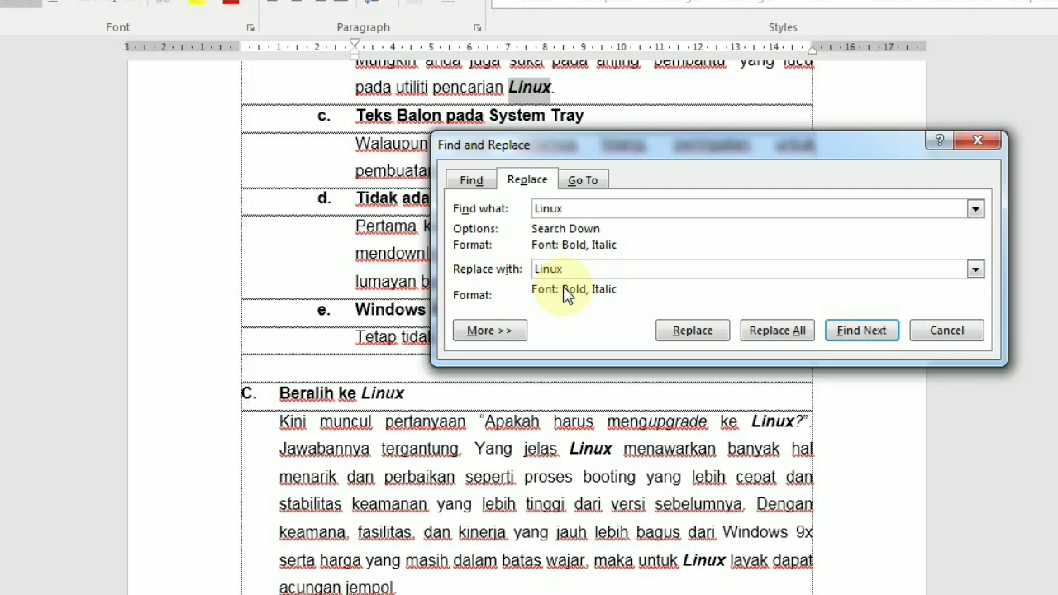
pyautogui.hotkey('ctrl', 'b')
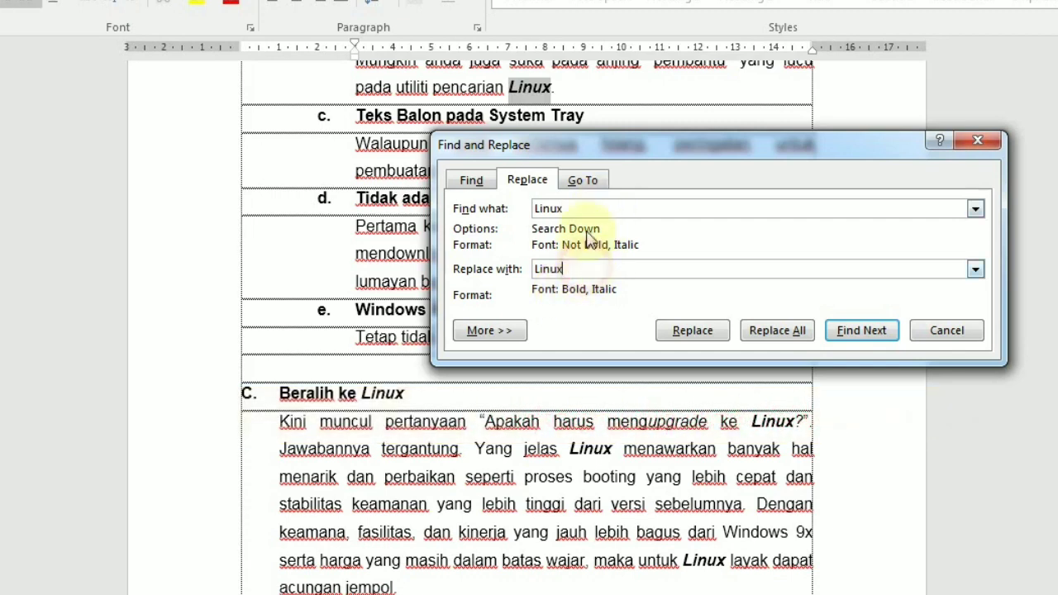
pyautogui.click(589, 208)
pyautogui.hotkey('ctrl', 'b')
pyautogui.hotkey('ctrl', 'b')
# Set the replacement "Linux" formatting to not bold and not italic, and dismiss the Windows color scheme prompt
pyautogui.click(592, 265)
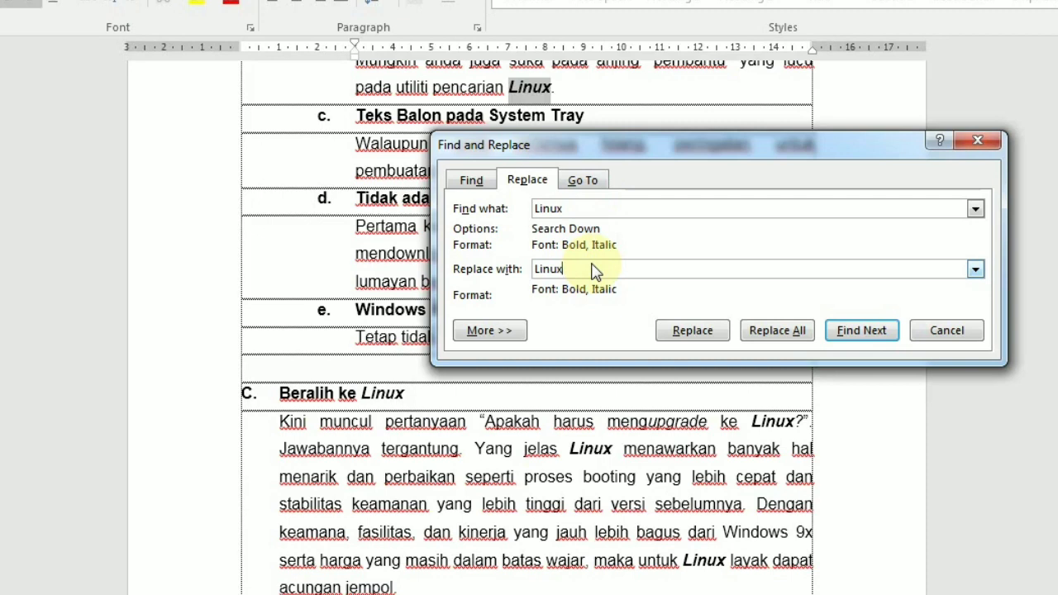
pyautogui.hotkey('ctrl', 'b')
pyautogui.hotkey('ctrl', 'i')
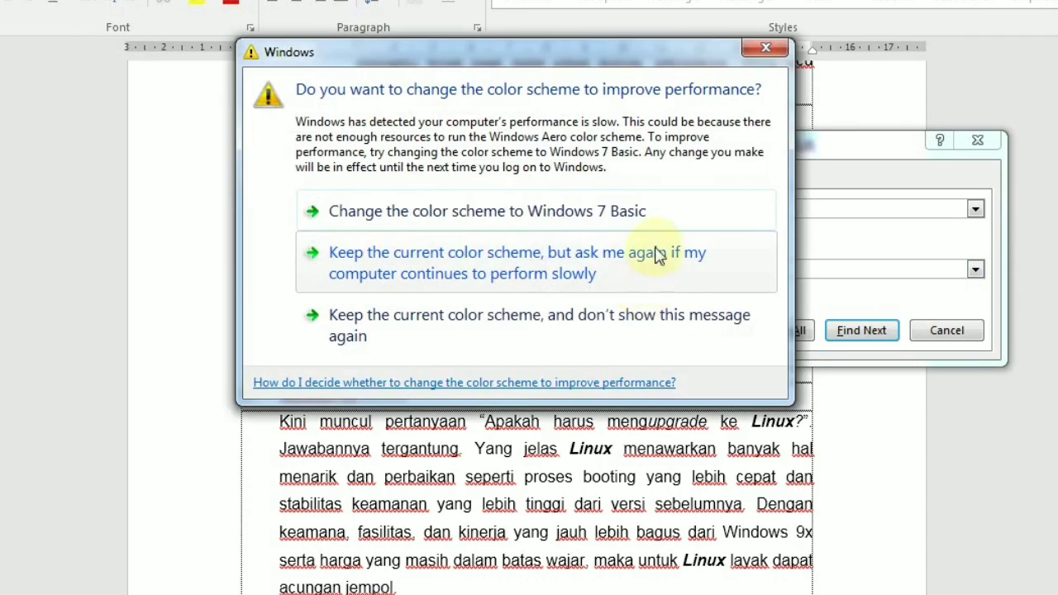
pyautogui.click(766, 50)
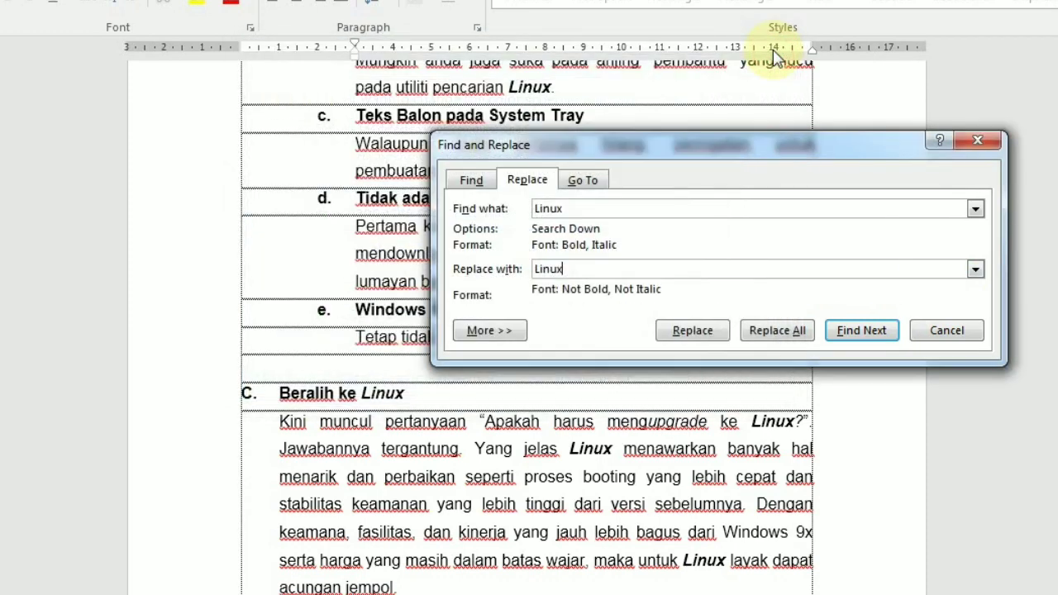
# Replace all bold italic "Linux" words with the plain version, continuing the search through the rest of the document
pyautogui.click(748, 331)
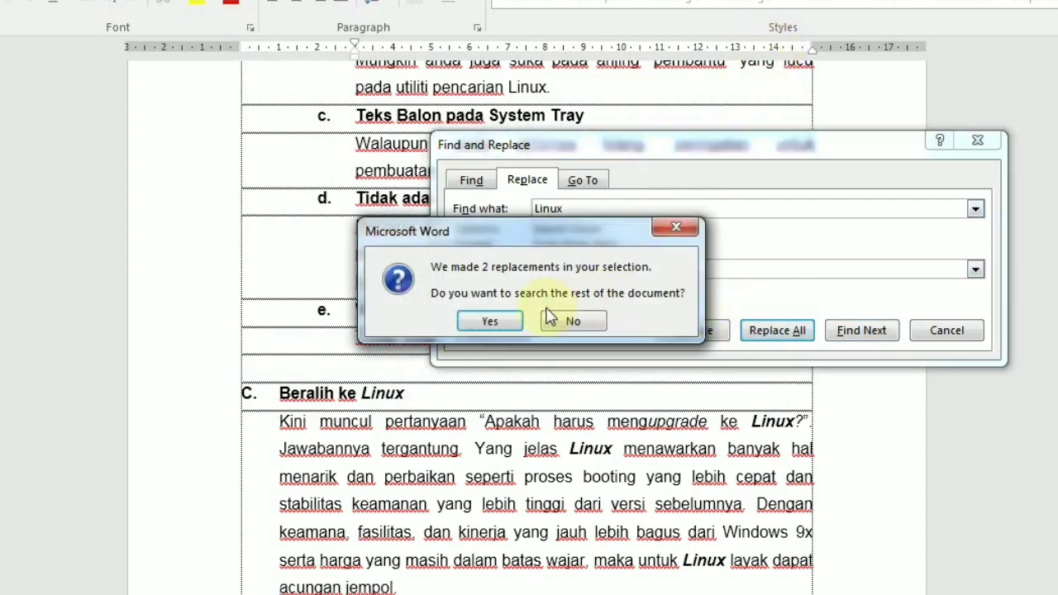
pyautogui.click(508, 322)
pyautogui.click(496, 323)
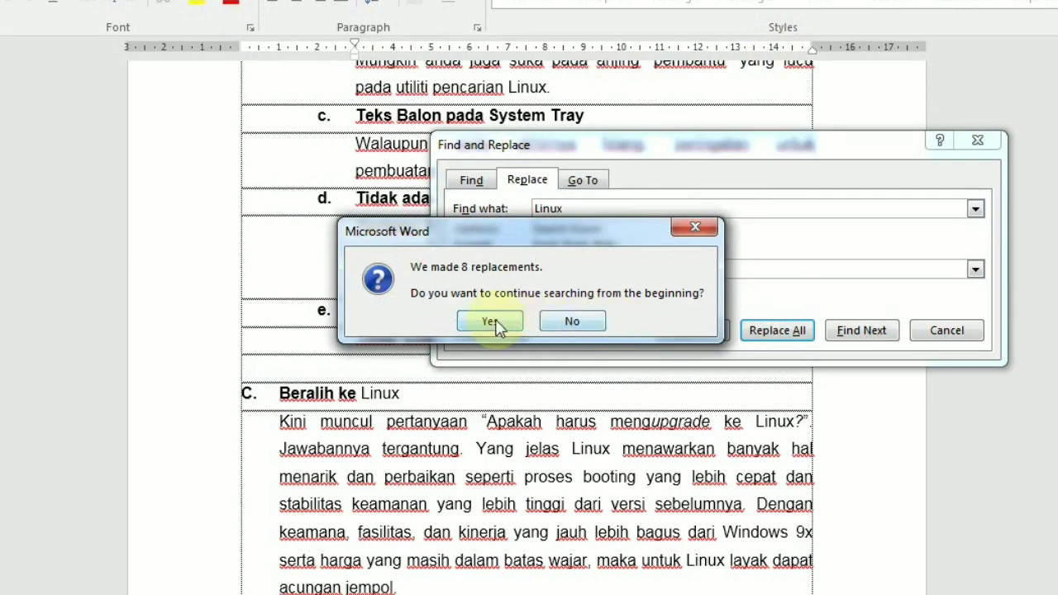
pyautogui.click(524, 321)
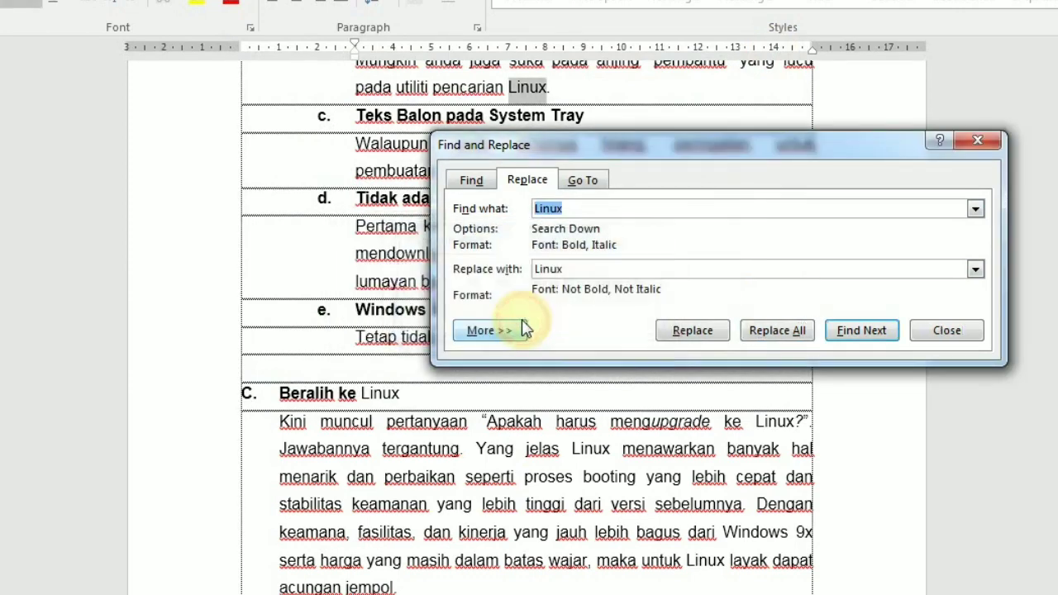
pyautogui.click(583, 451)
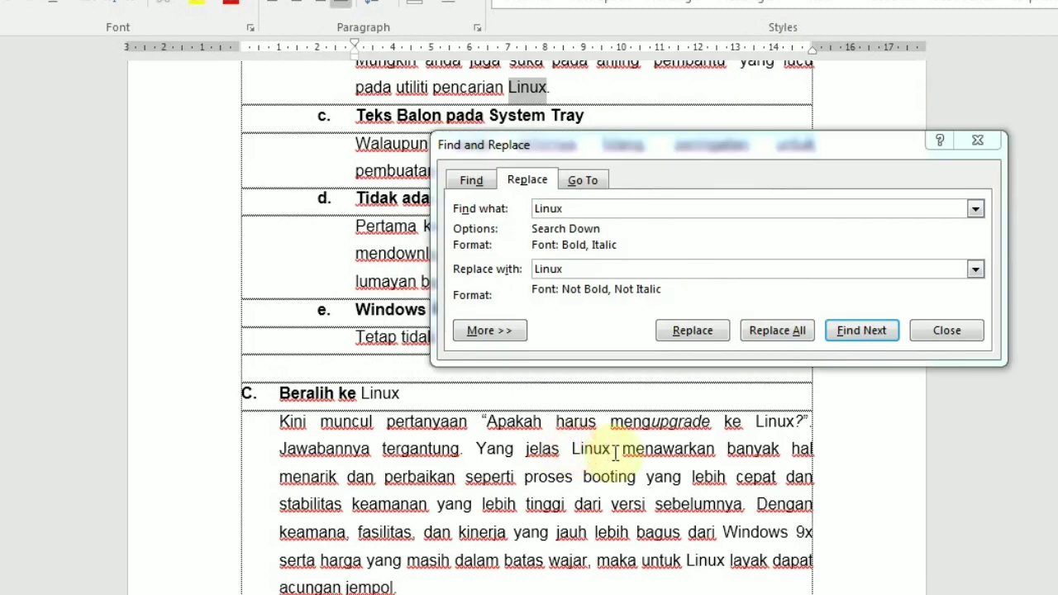